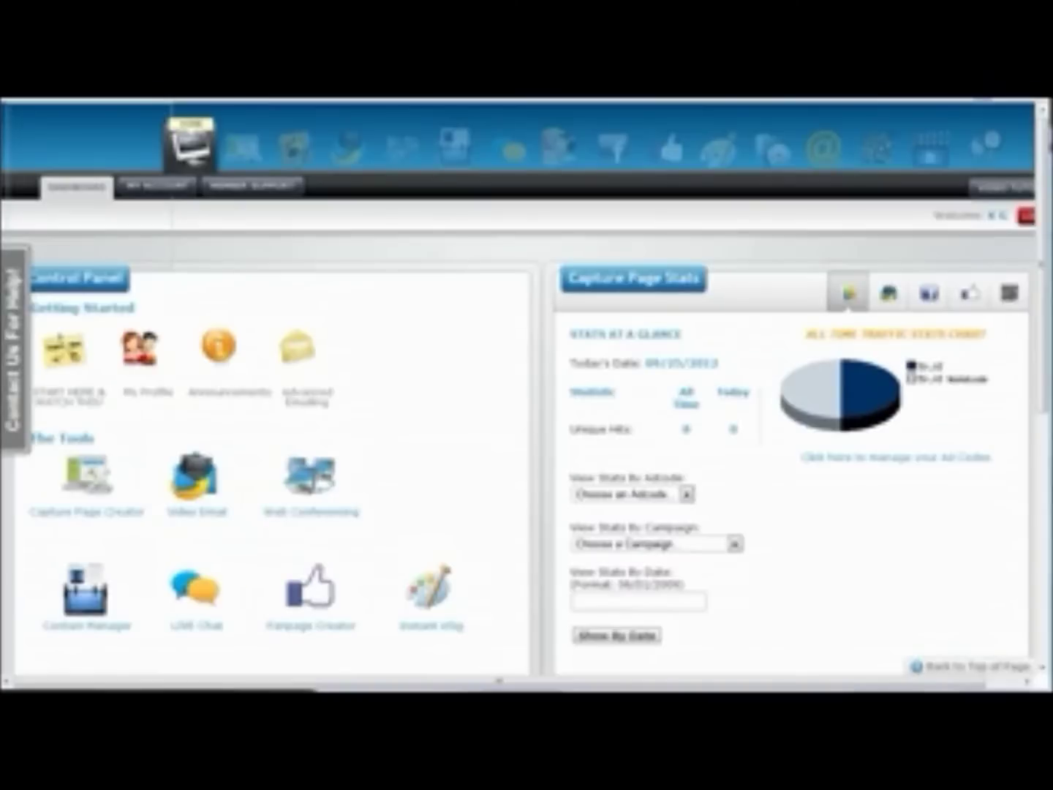
# Step: Open the Autoresponder tool and view the campaign creation form and the list of existing campaigns
pyautogui.scroll(-6, 472, 501)
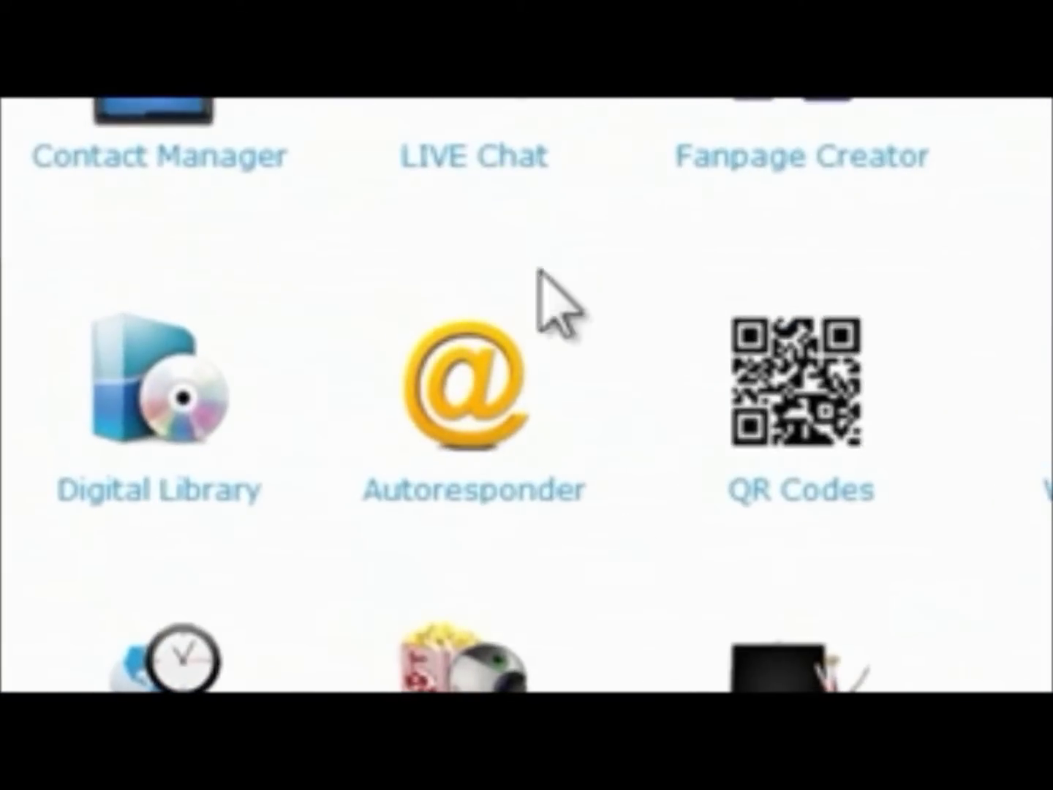
pyautogui.click(475, 457)
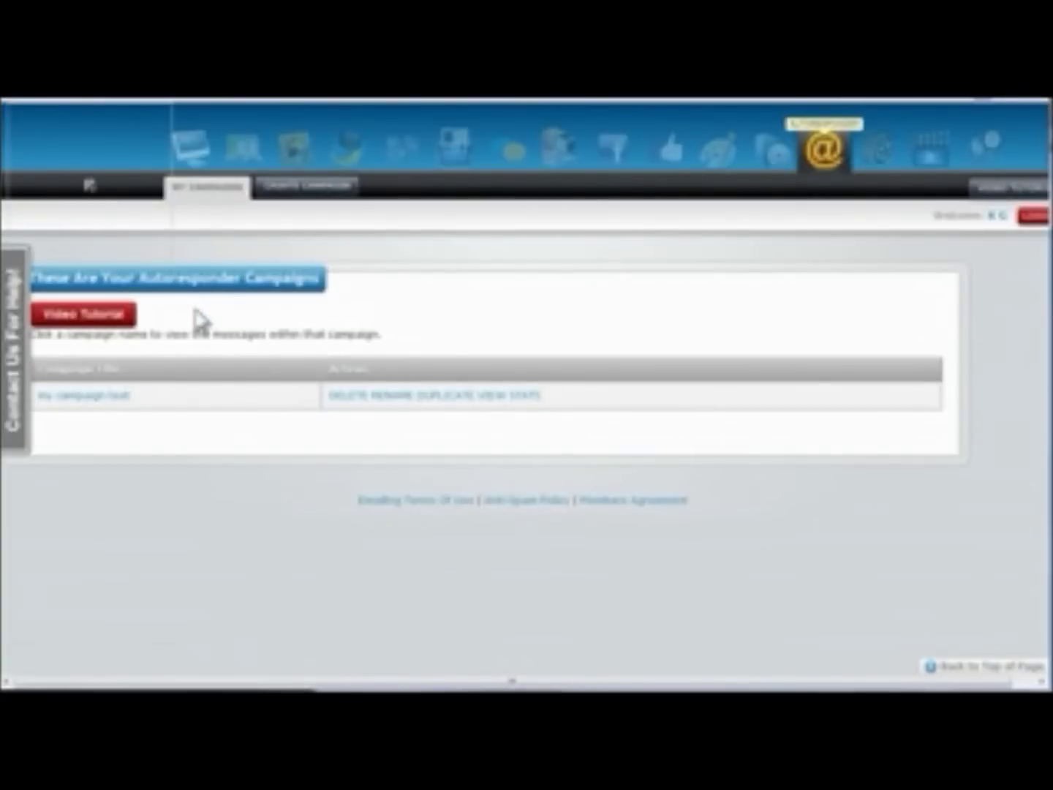
pyautogui.click(323, 187)
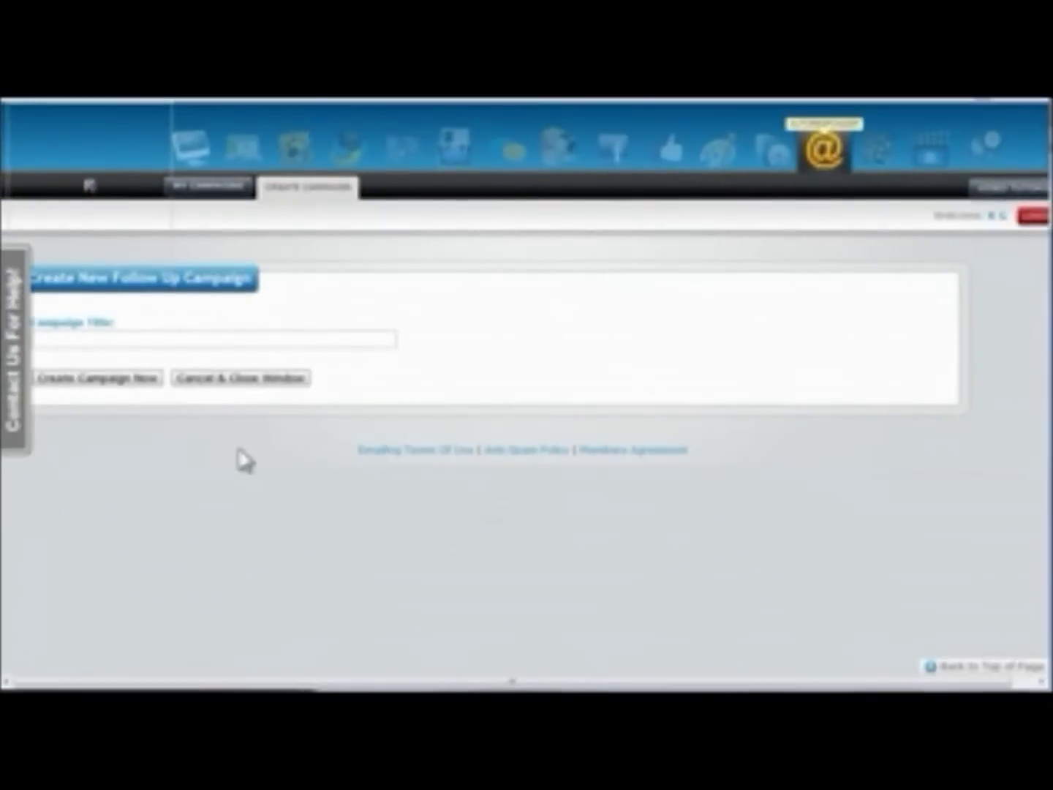
pyautogui.click(201, 188)
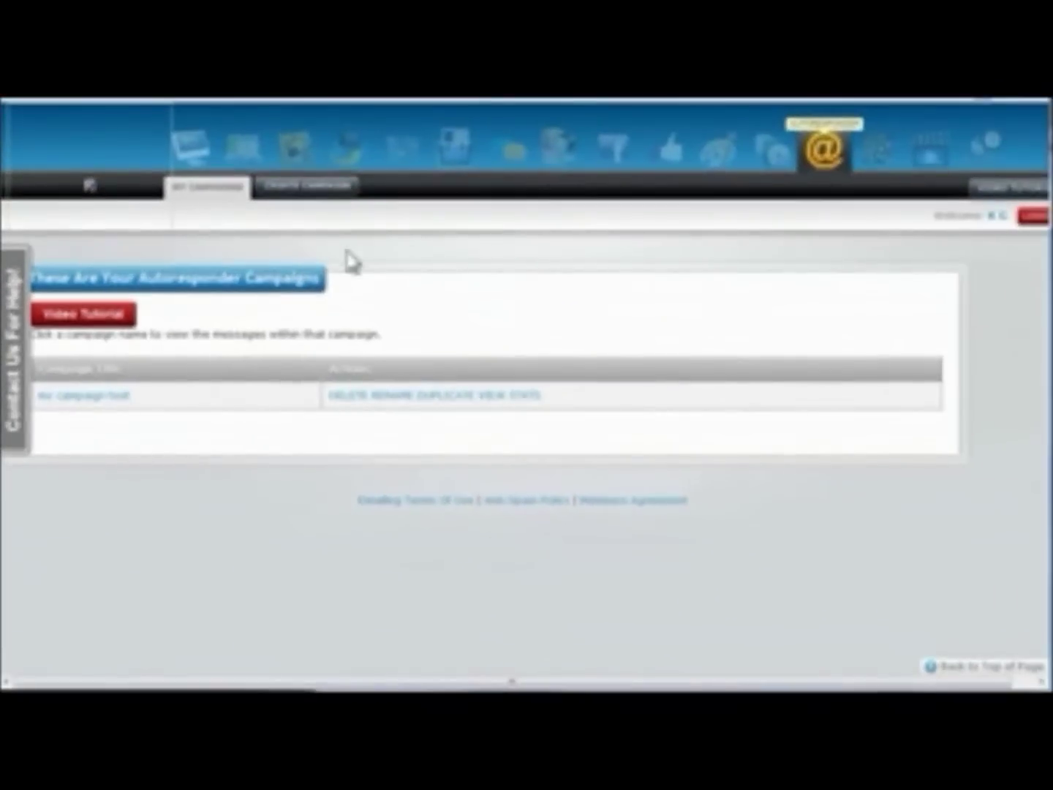
# Step: Create a new follow-up campaign titled "my campaign test 2"
pyautogui.click(316, 192)
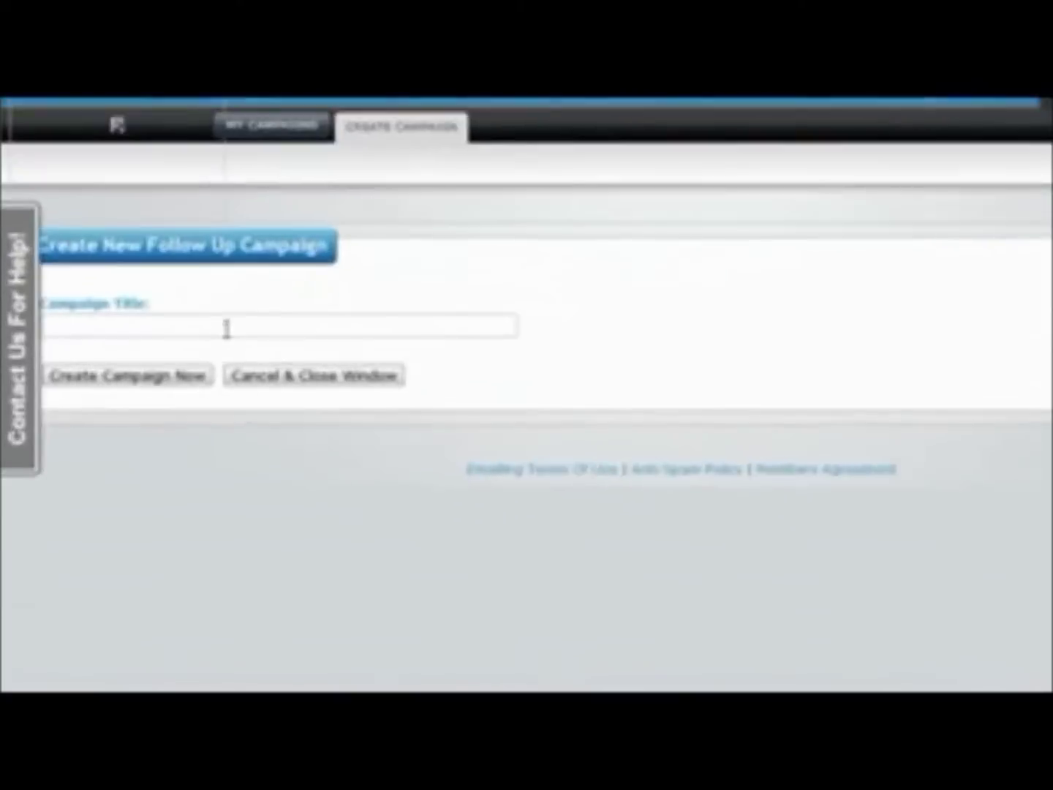
pyautogui.click(258, 321)
pyautogui.write('my')
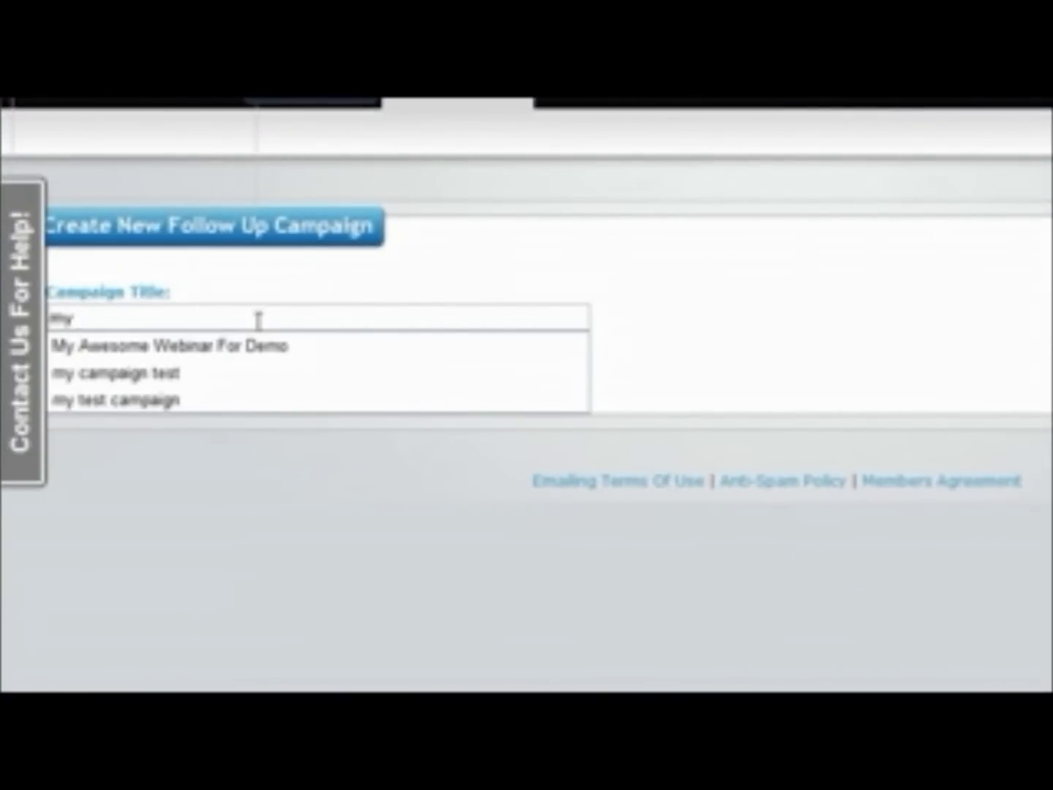
pyautogui.click(173, 372)
pyautogui.write('2')
pyautogui.click(134, 372)
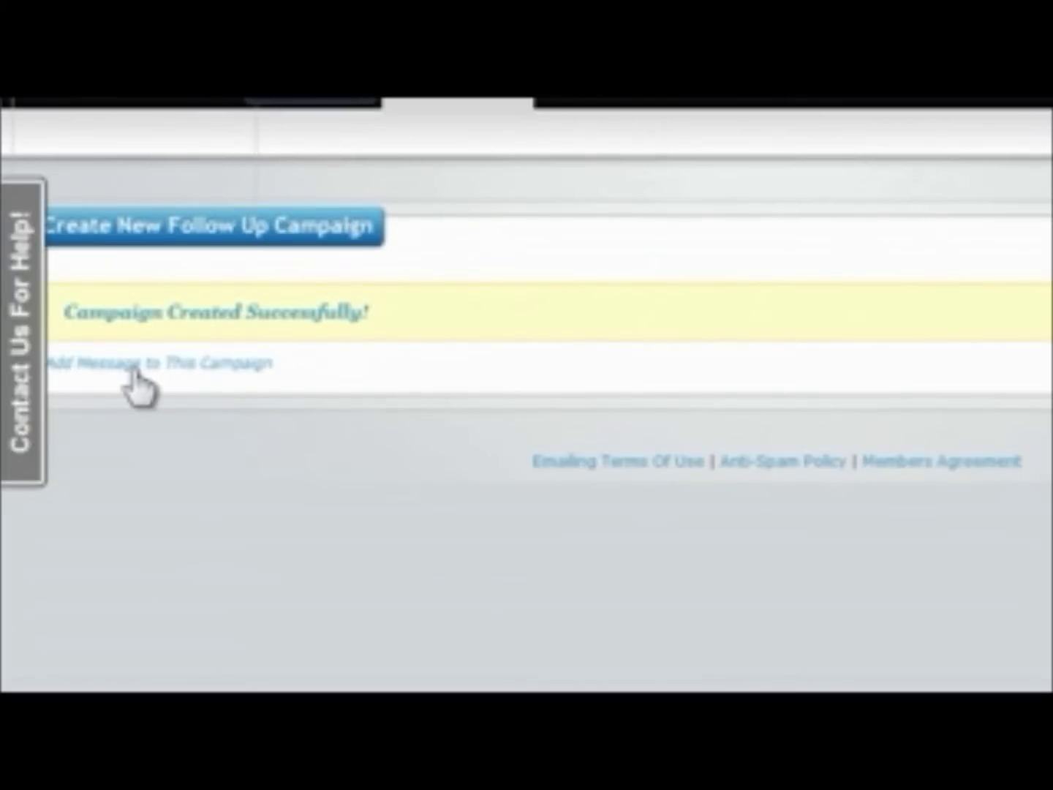
# Step: Start a message for the new campaign and set it to be sent 0 days after opt-in, without using a template
pyautogui.click(134, 369)
pyautogui.scroll(-3, 796, 392)
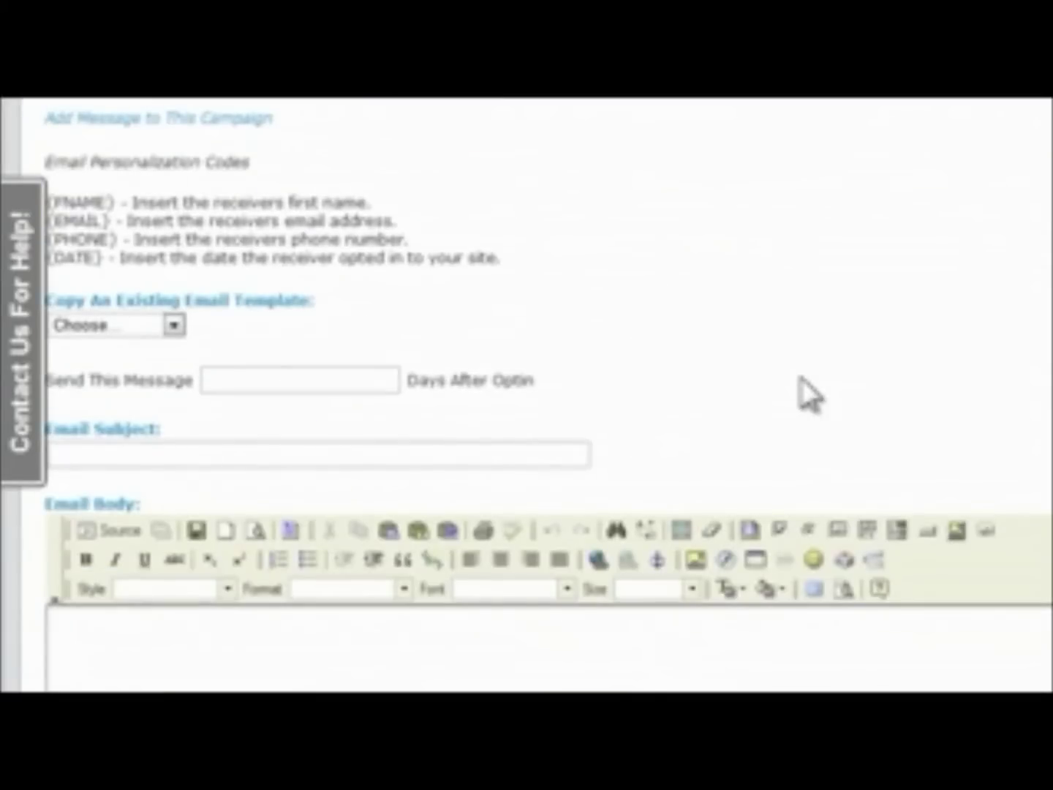
pyautogui.scroll(-2, 799, 385)
pyautogui.scroll(2, 800, 387)
pyautogui.click(339, 390)
pyautogui.write('0')
pyautogui.click(175, 326)
pyautogui.click(181, 328)
# Step: Write "Hi {FNAME}" in the email body by copying in the first-name personalization code
pyautogui.moveTo(117, 202); pyautogui.dragTo(52, 110)
pyautogui.moveTo(50, 192); pyautogui.dragTo(58, 195)
pyautogui.click(61, 208)
pyautogui.scroll(-1, 622, 318)
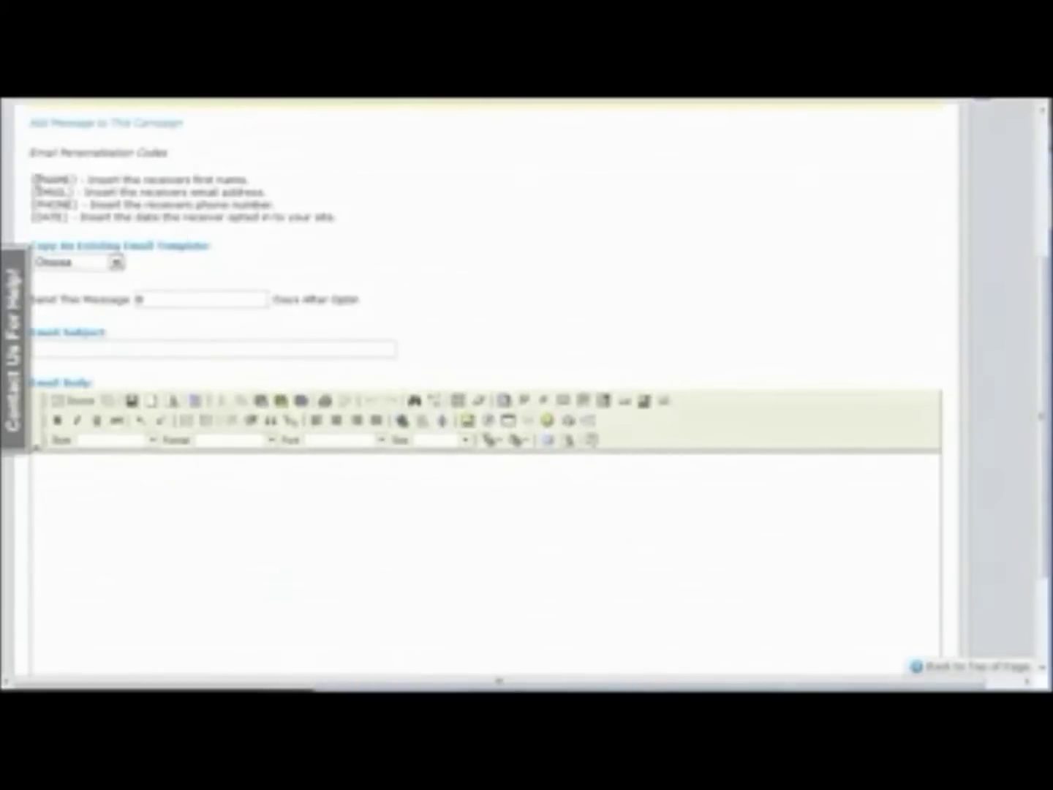
pyautogui.moveTo(30, 180); pyautogui.dragTo(78, 180)
pyautogui.hotkey('ctrl', 'c')
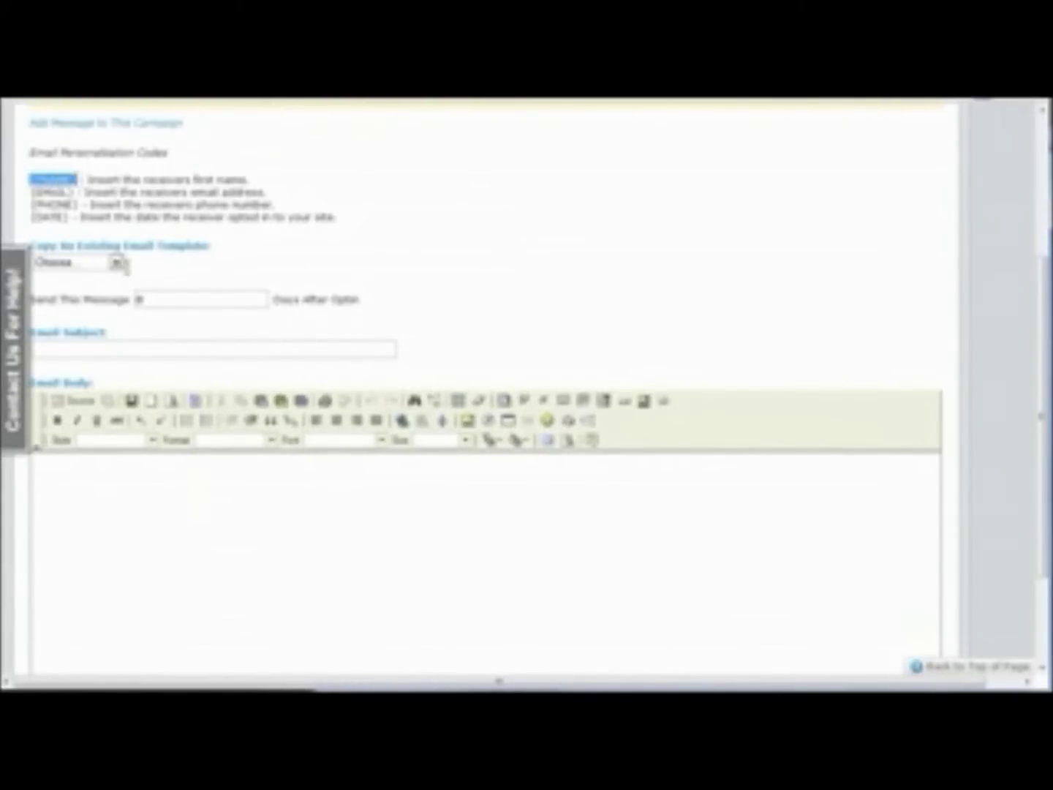
pyautogui.click(168, 494)
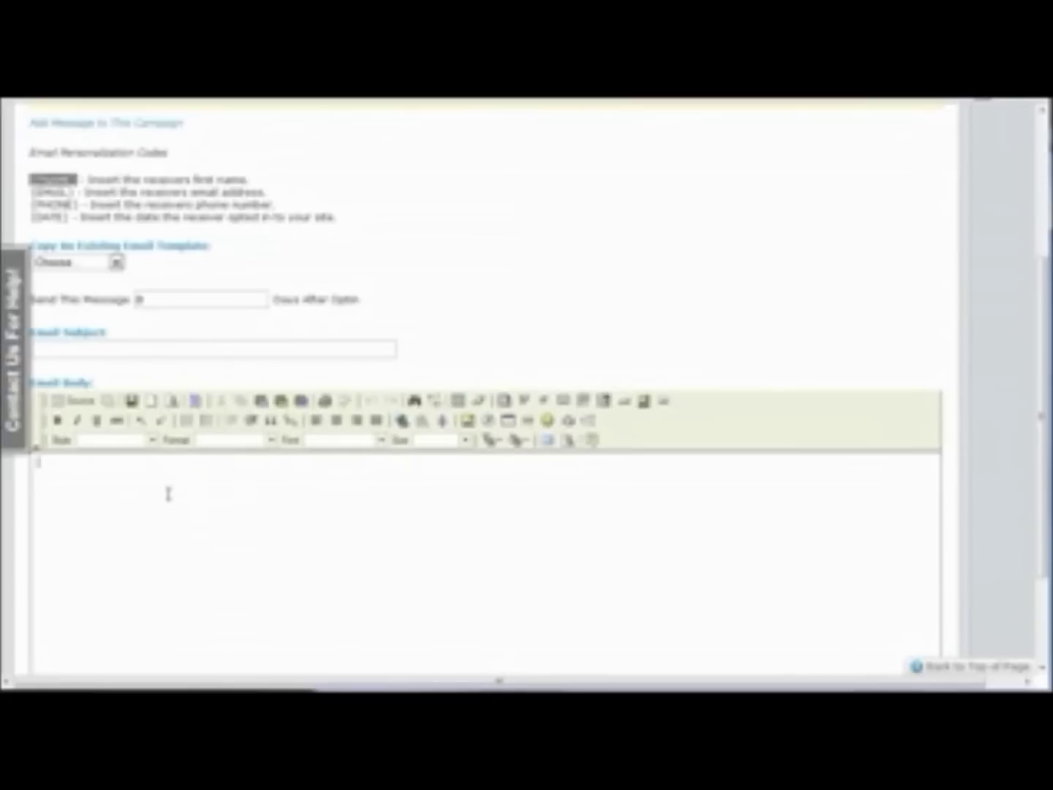
pyautogui.write('Hi')
pyautogui.hotkey('ctrl', 'v')
pyautogui.press('Return')
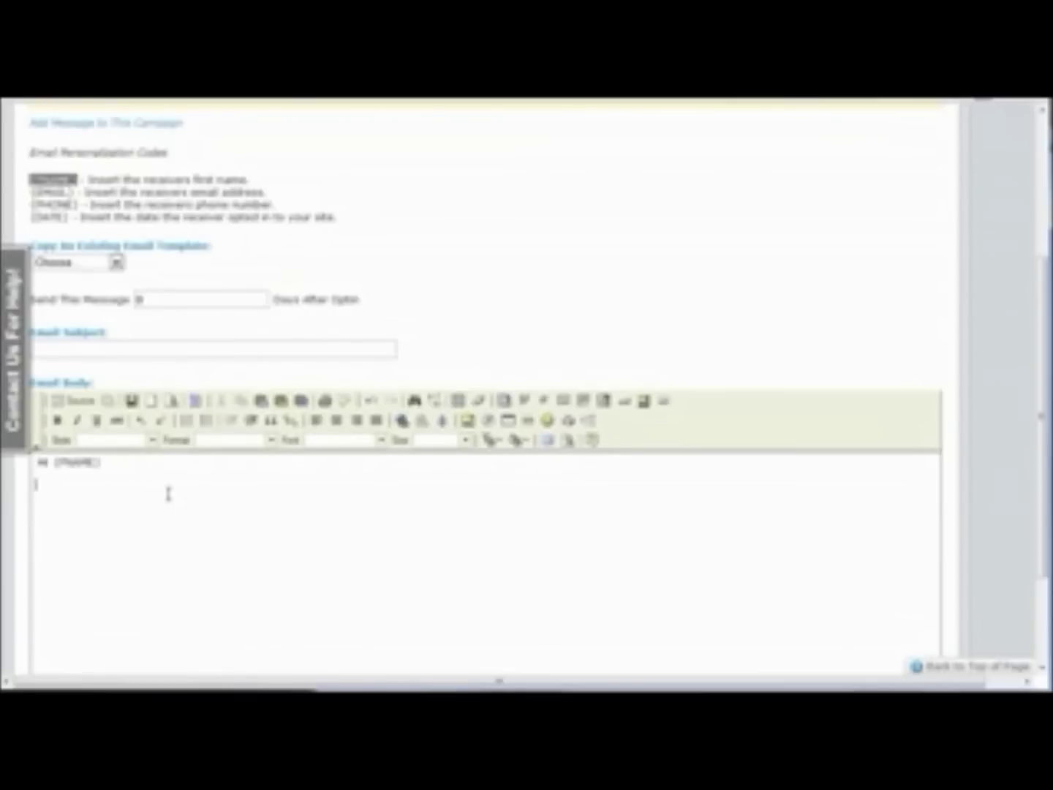
# Step: Set the email subject to "welcome" and add the message to the campaign
pyautogui.click(135, 348)
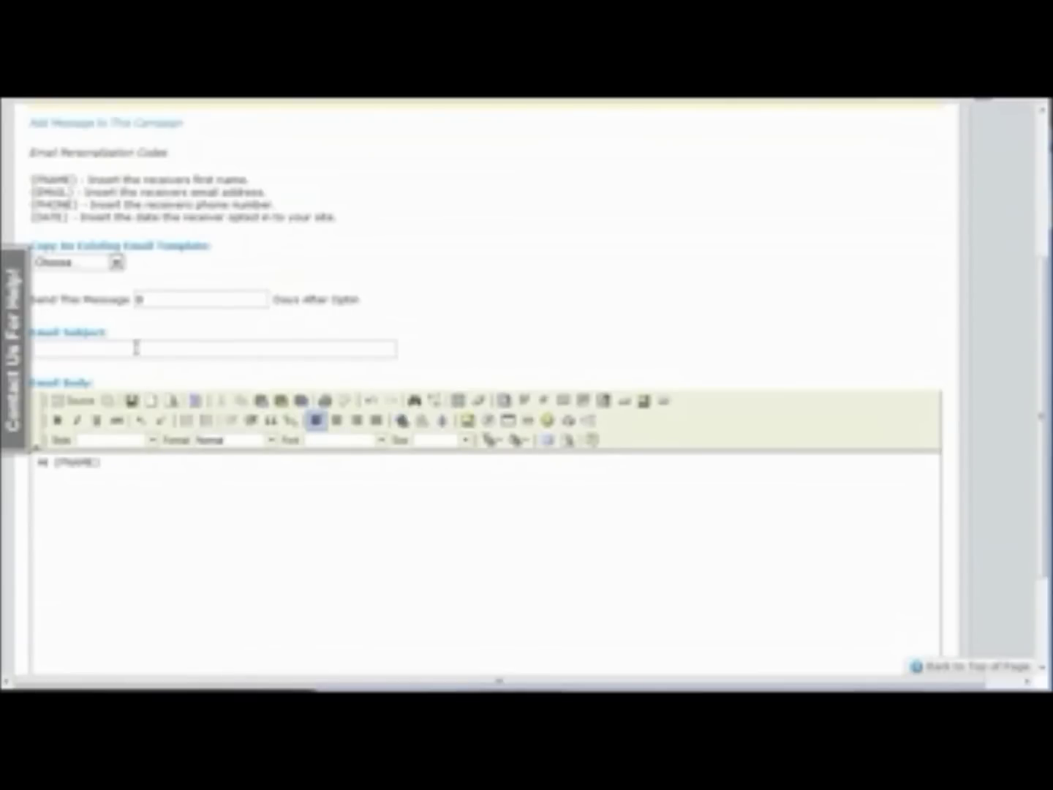
pyautogui.write('Welcome')
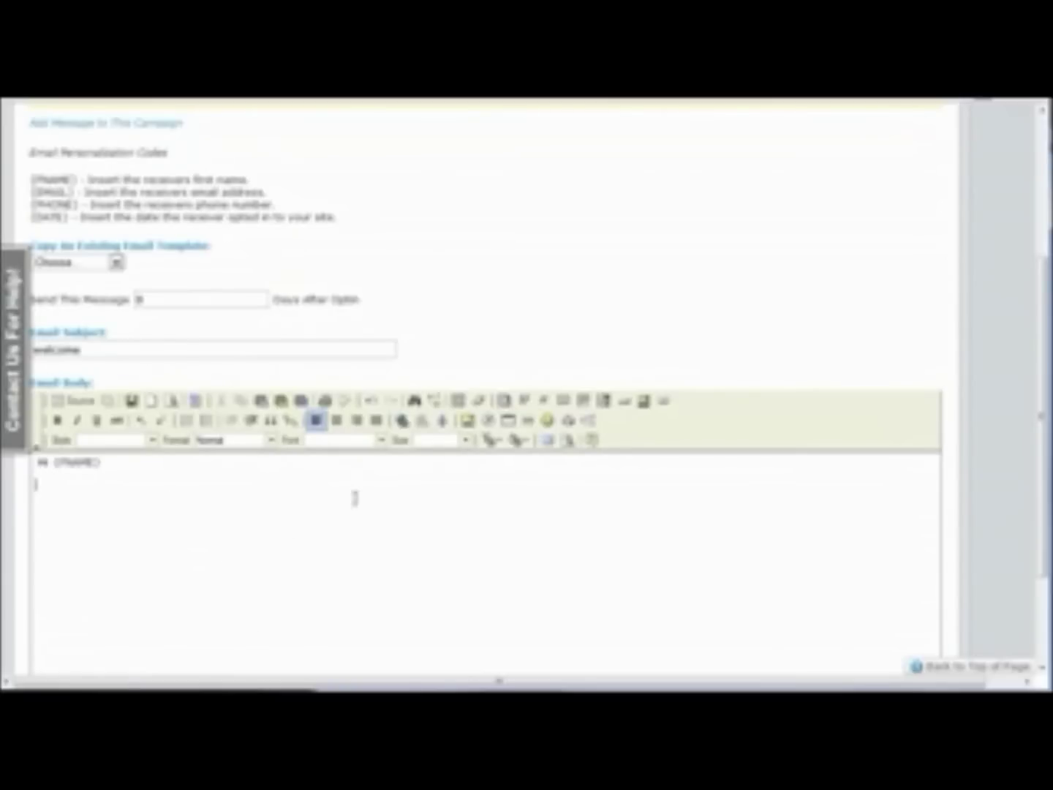
pyautogui.scroll(-2, 578, 431)
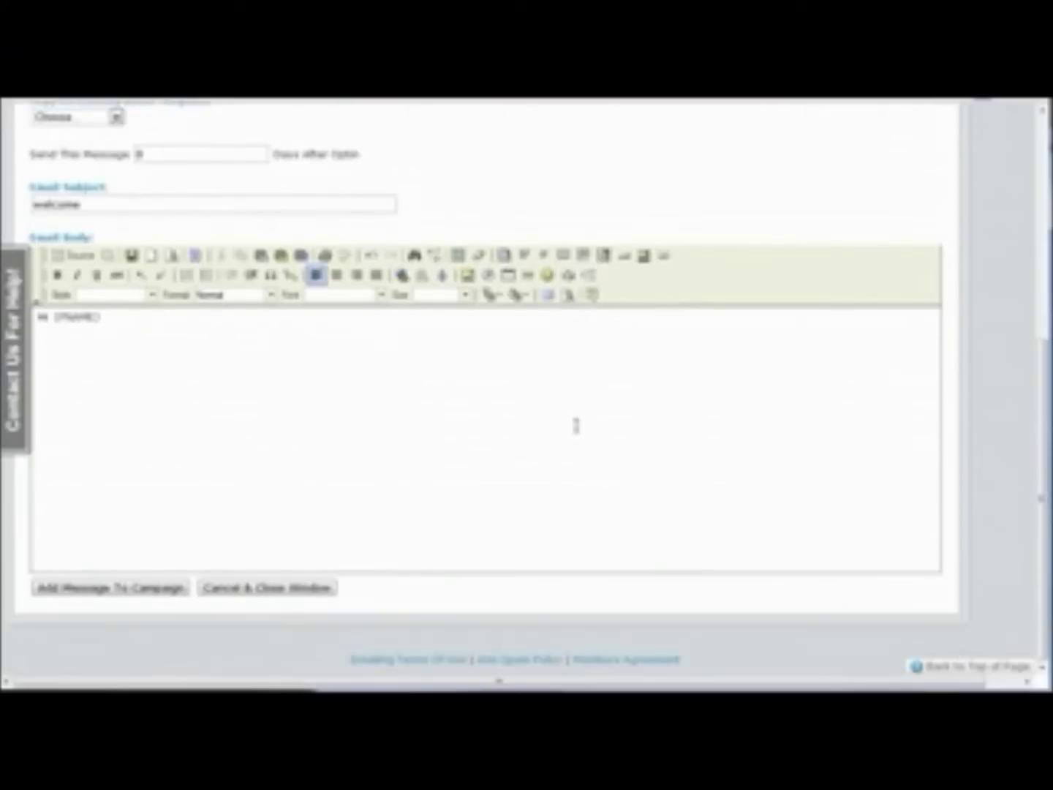
pyautogui.click(117, 589)
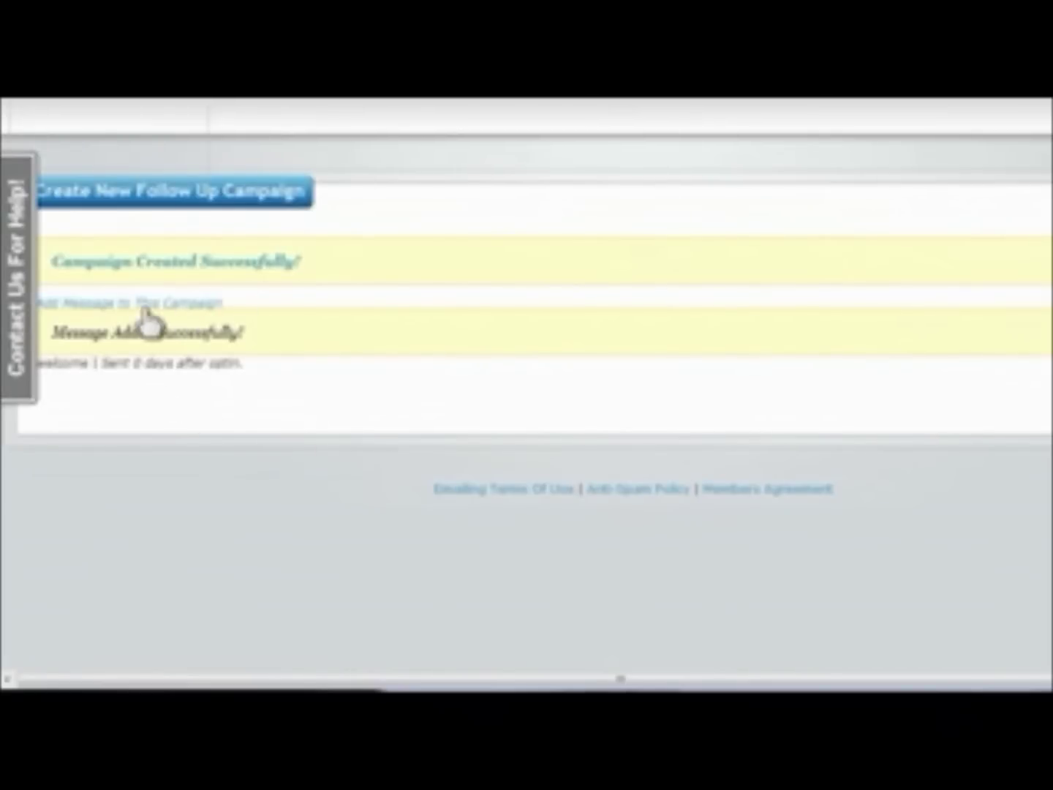
# Step: Start a second message for the campaign and set it to be sent 3 days after opt-in
pyautogui.click(102, 303)
pyautogui.scroll(-4, 537, 457)
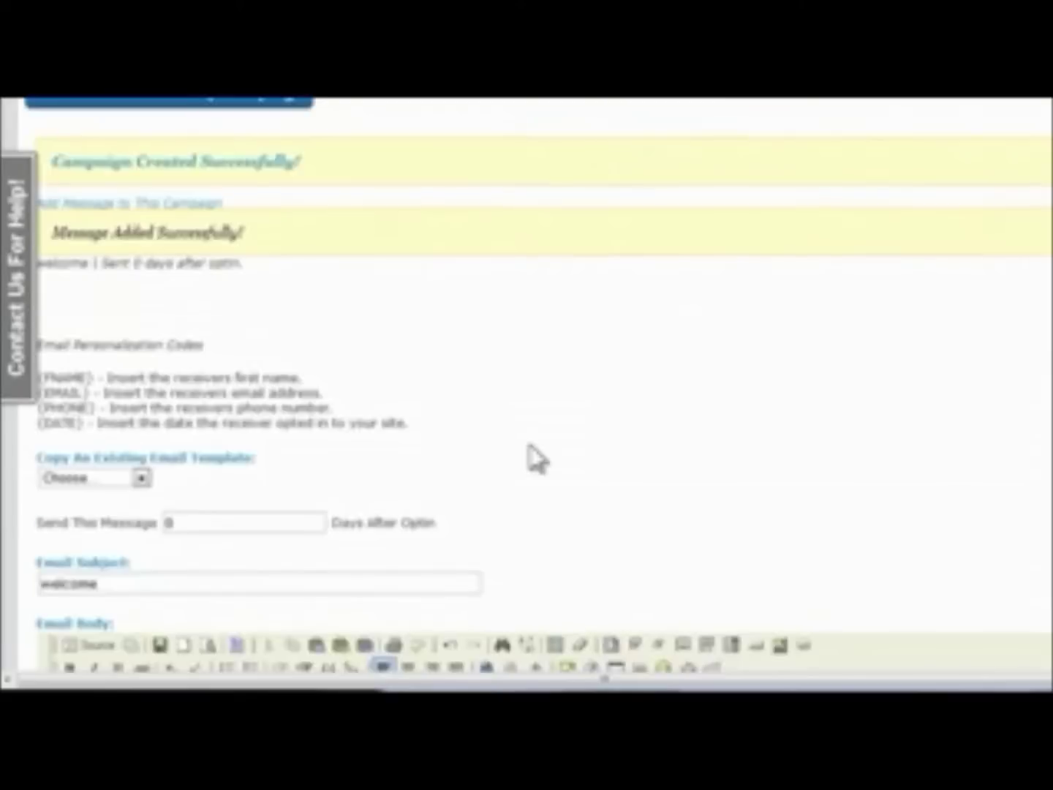
pyautogui.click(225, 326)
pyautogui.press('BackSpace')
pyautogui.write('3')
# Step: Set the second message's subject to "welcome again", add it to the campaign and return to the campaign list
pyautogui.click(215, 385)
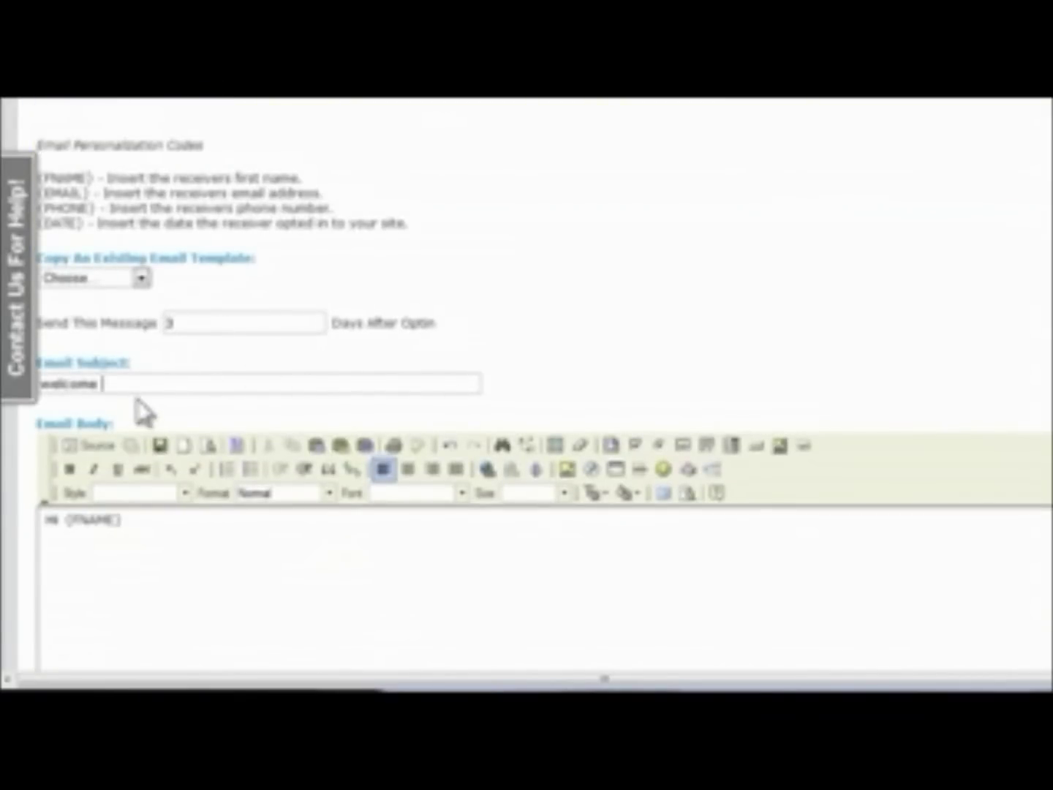
pyautogui.write('again')
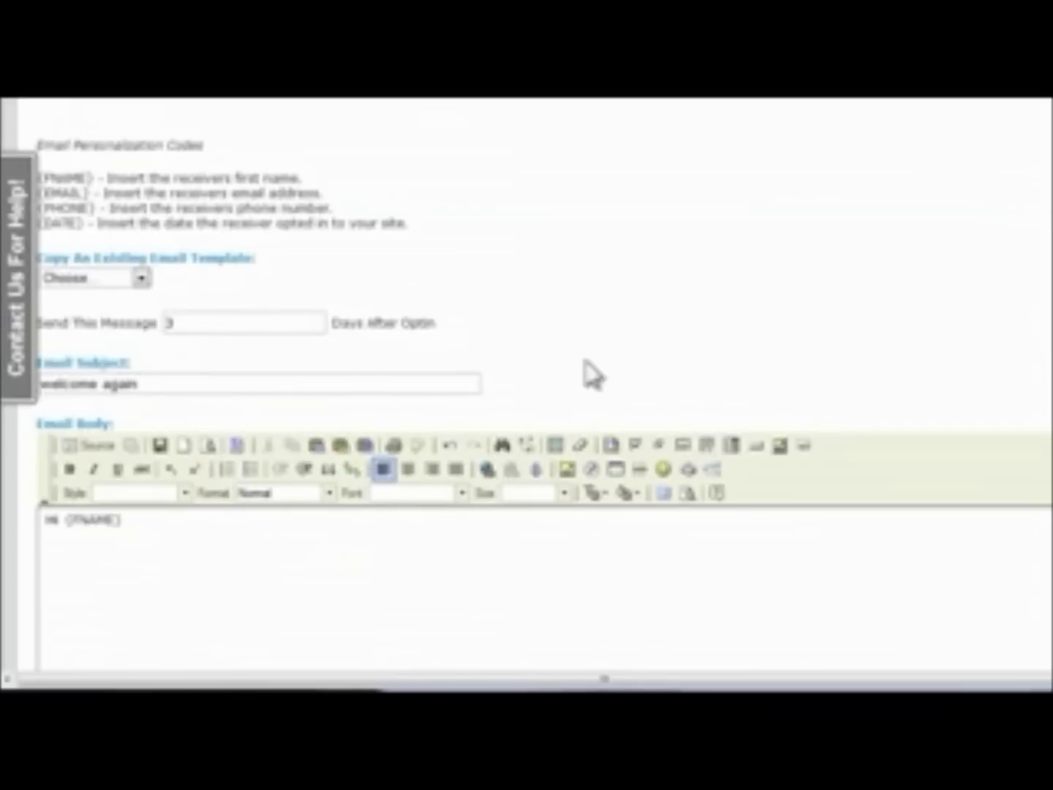
pyautogui.click(164, 528)
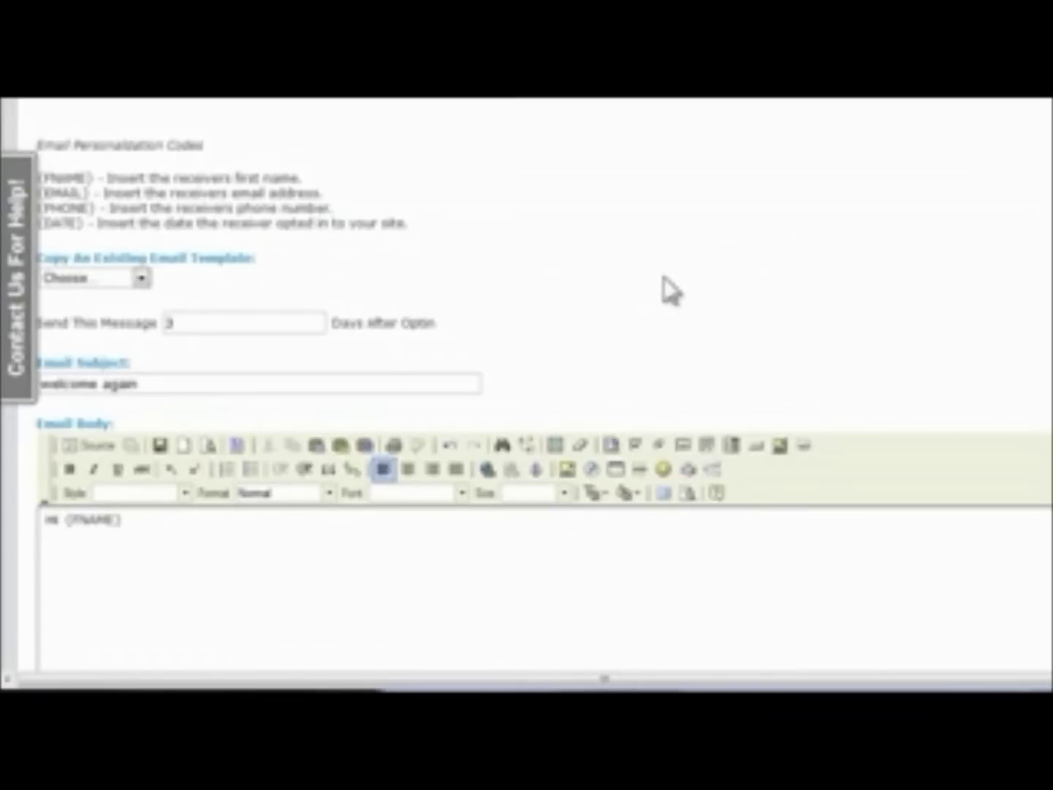
pyautogui.scroll(-4, 663, 289)
pyautogui.click(208, 568)
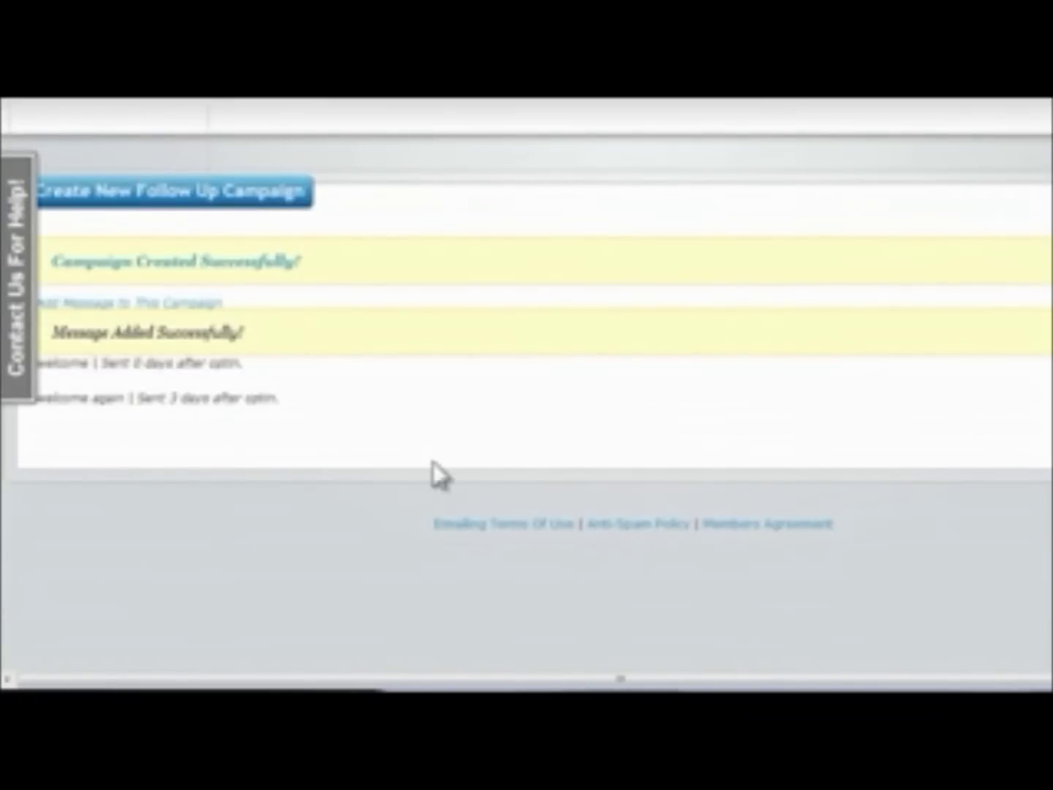
pyautogui.scroll(3, 306, 184)
pyautogui.click(215, 189)
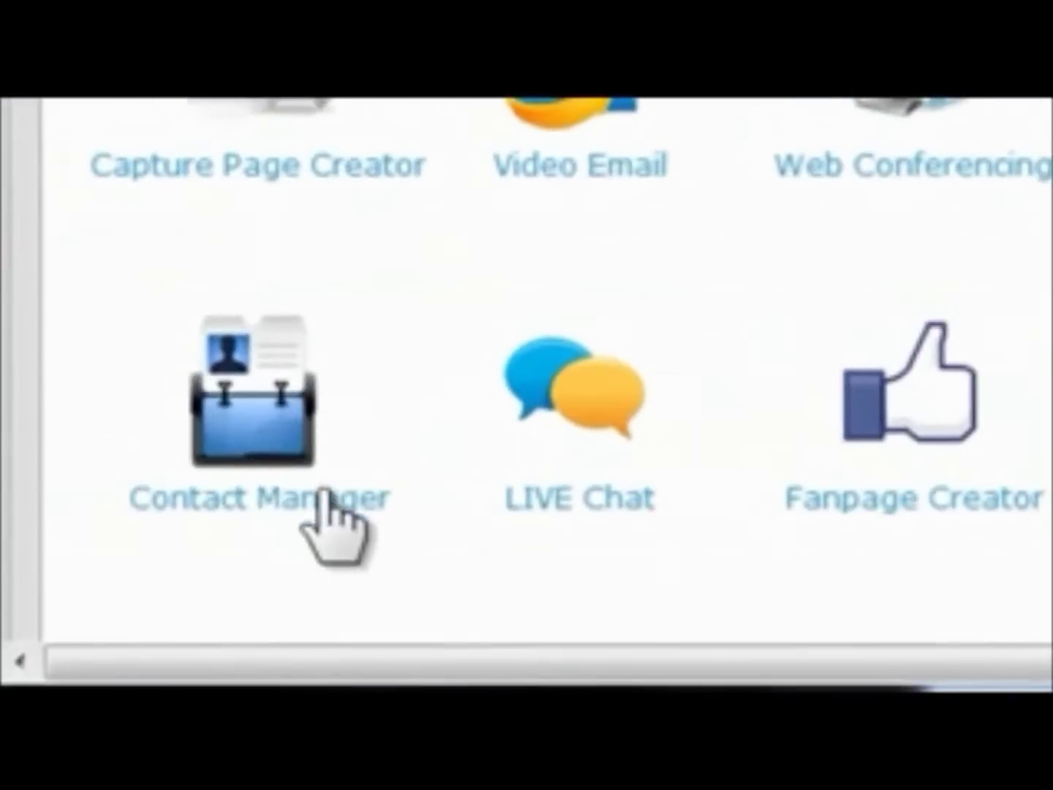
# Step: Open the Contact Manager from the dashboard and review the prospect list and its page selection
pyautogui.click(89, 595)
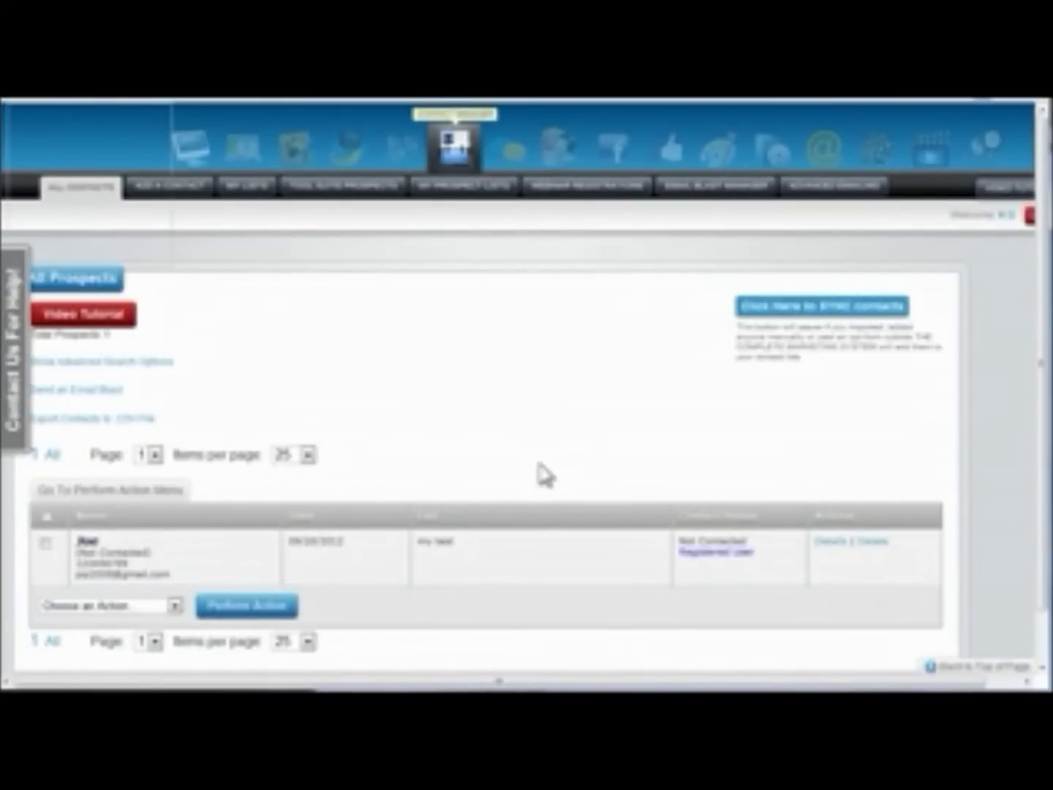
pyautogui.scroll(-2, 530, 504)
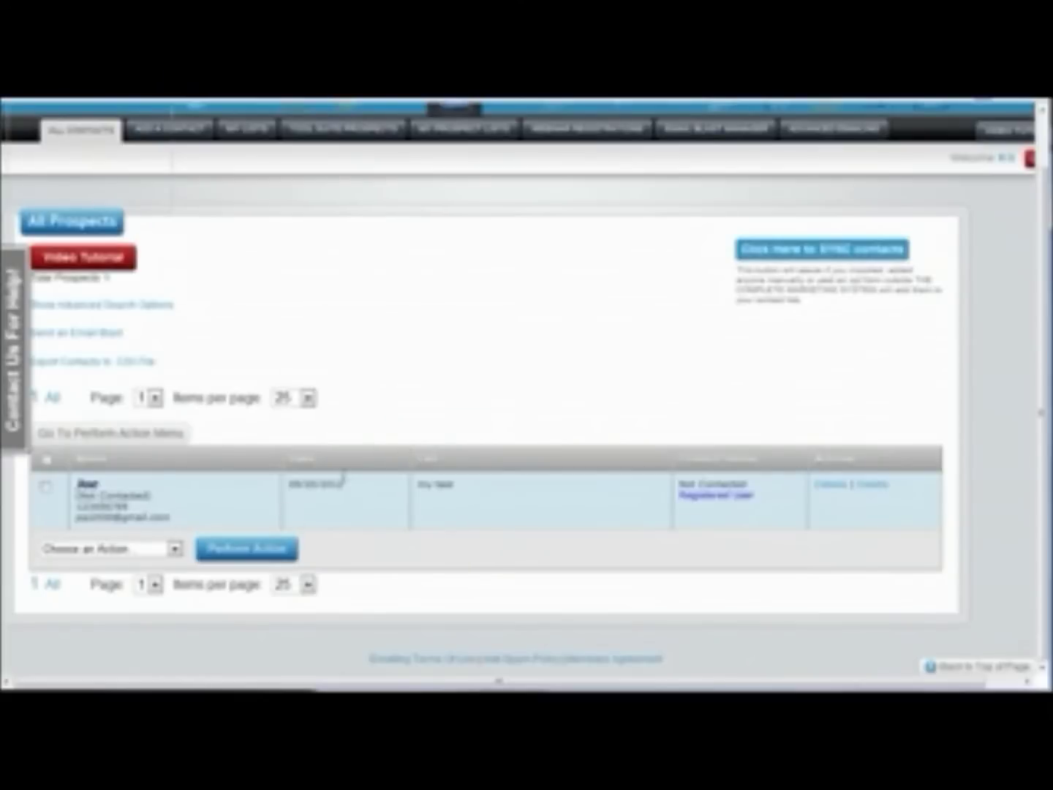
pyautogui.scroll(2, 541, 503)
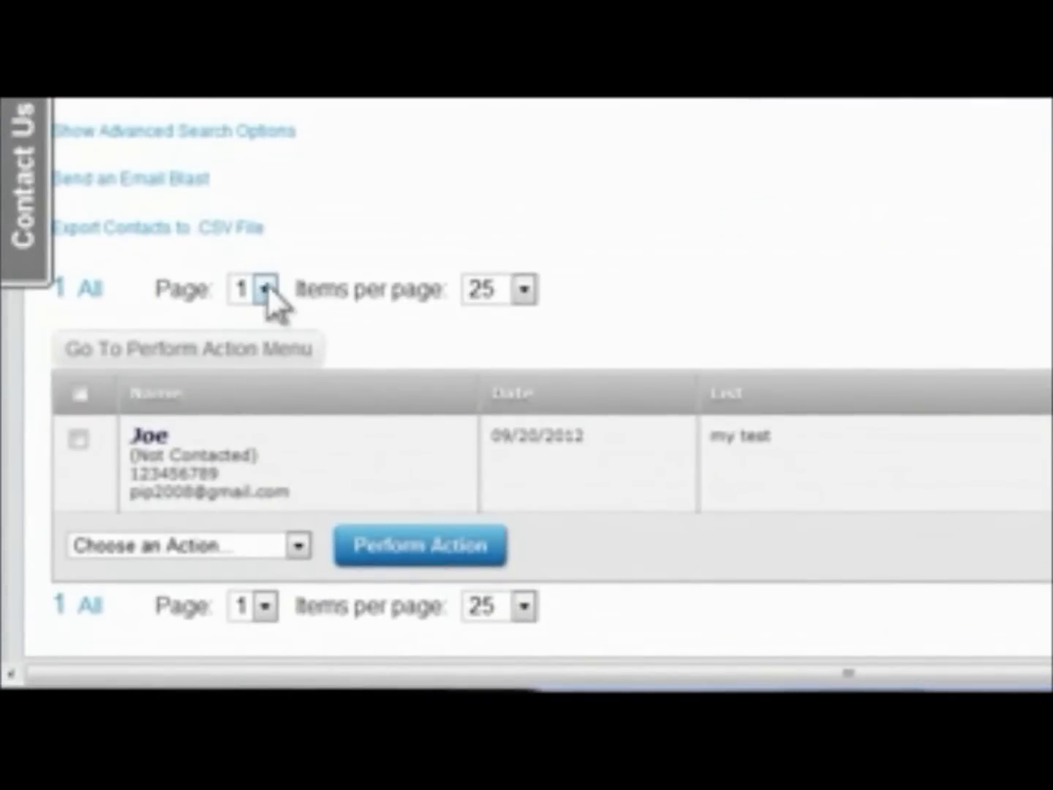
pyautogui.click(266, 289)
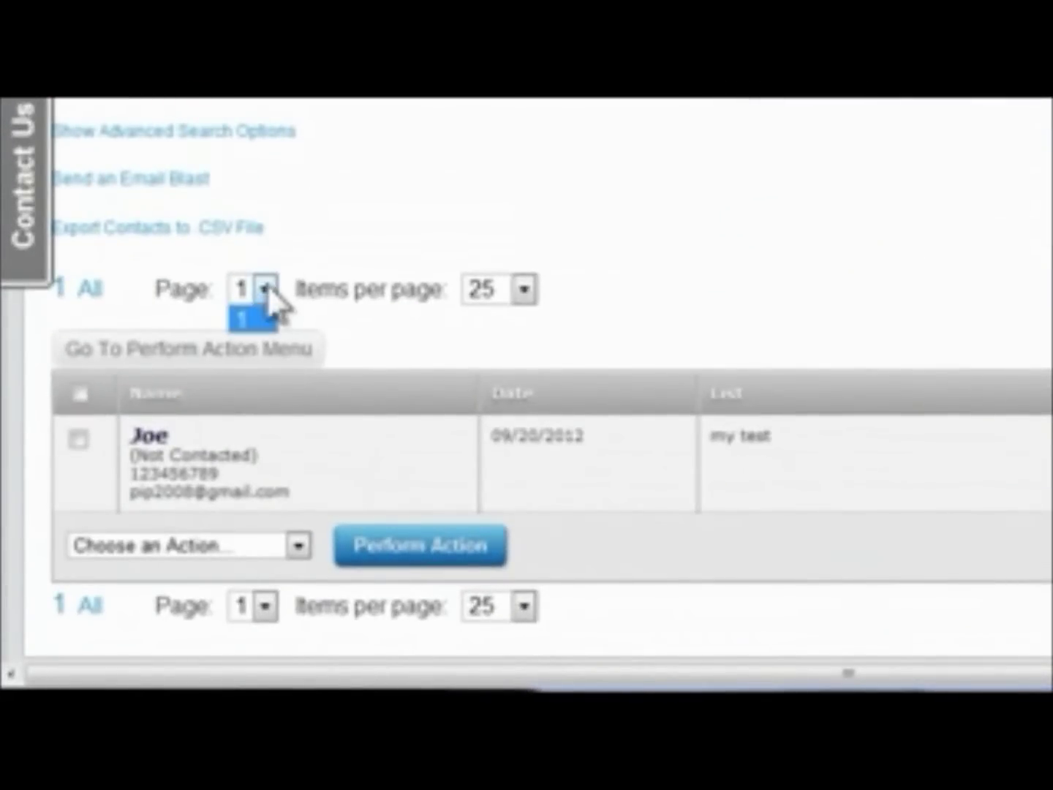
pyautogui.click(245, 313)
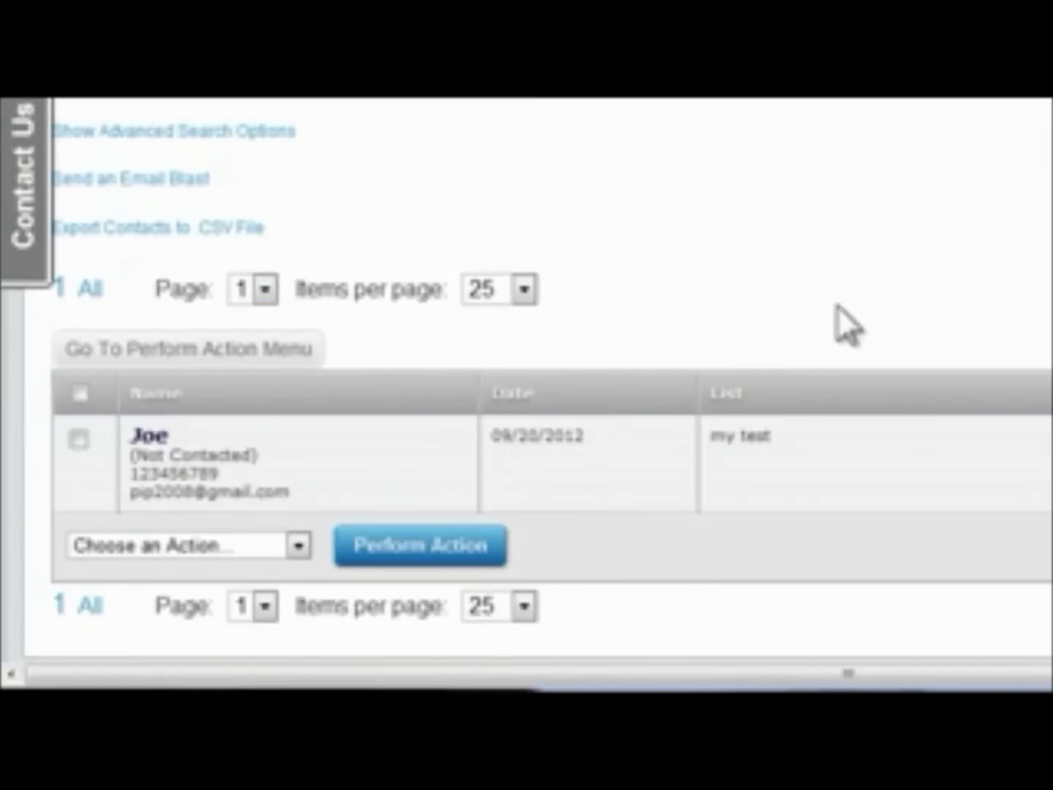
# Step: Show the advanced search options for the contacts and review the search criteria and user filters
pyautogui.click(249, 130)
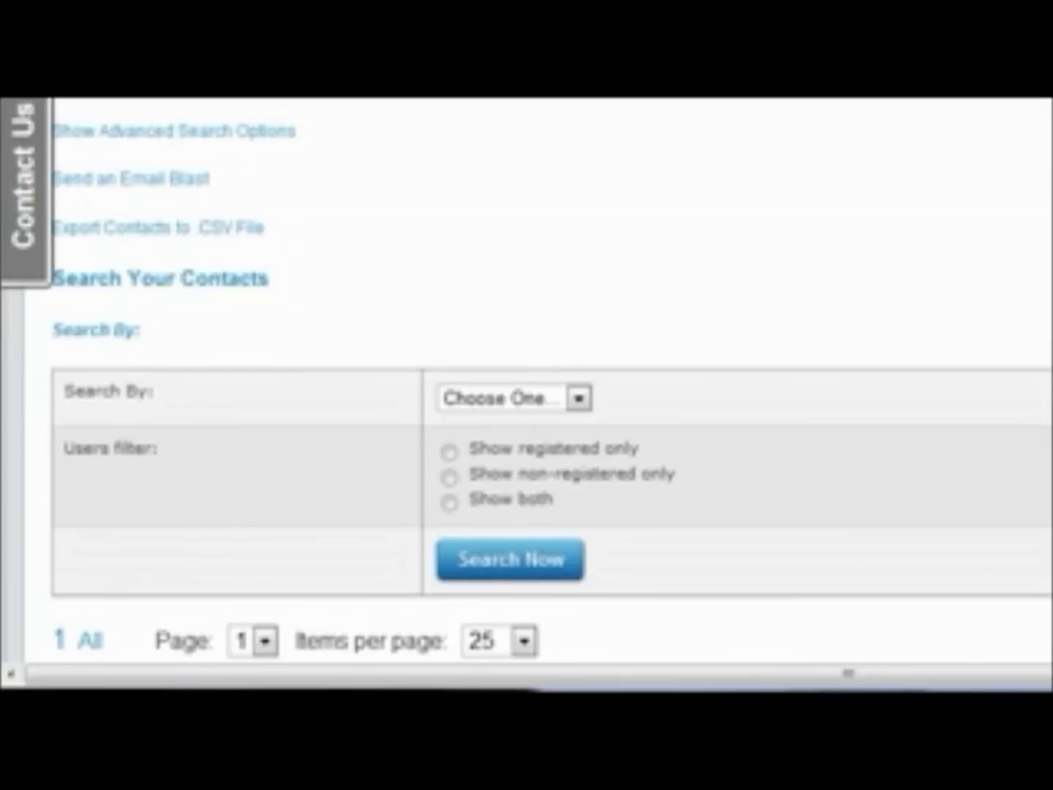
pyautogui.scroll(-1, 552, 395)
pyautogui.scroll(1, 552, 395)
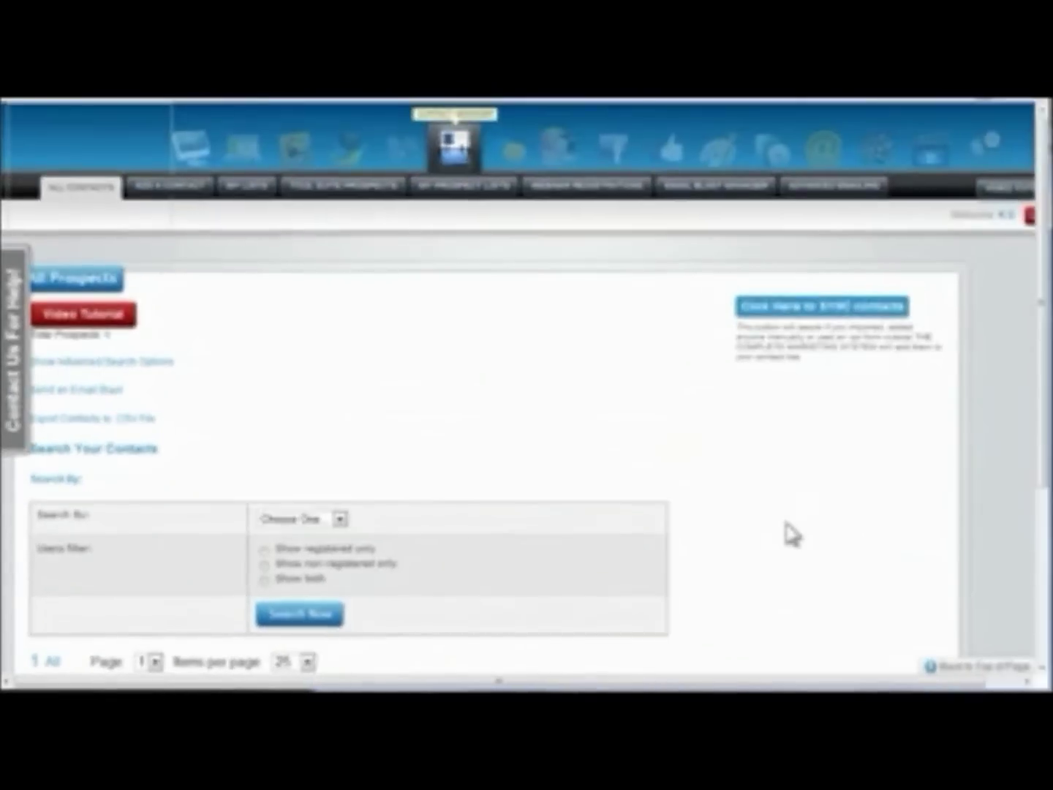
pyautogui.scroll(-1, 792, 534)
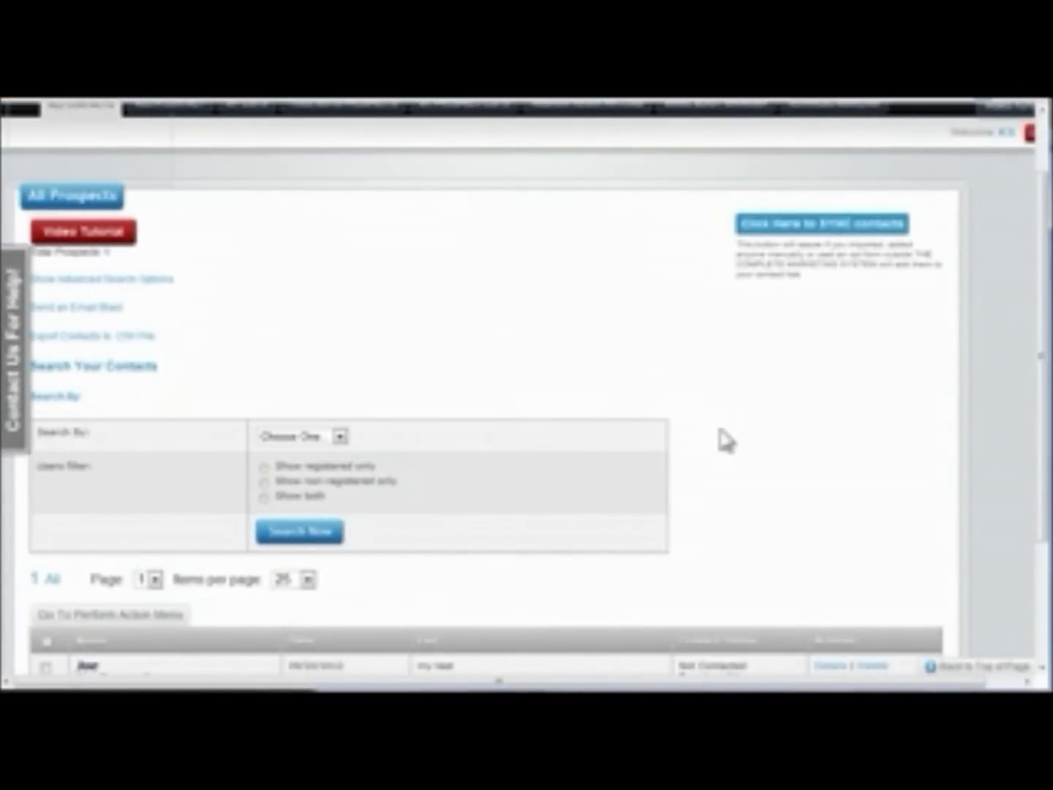
pyautogui.scroll(1, 727, 441)
# Step: Open the form for manually adding a contact and examine its fields from list choice to source
pyautogui.click(187, 195)
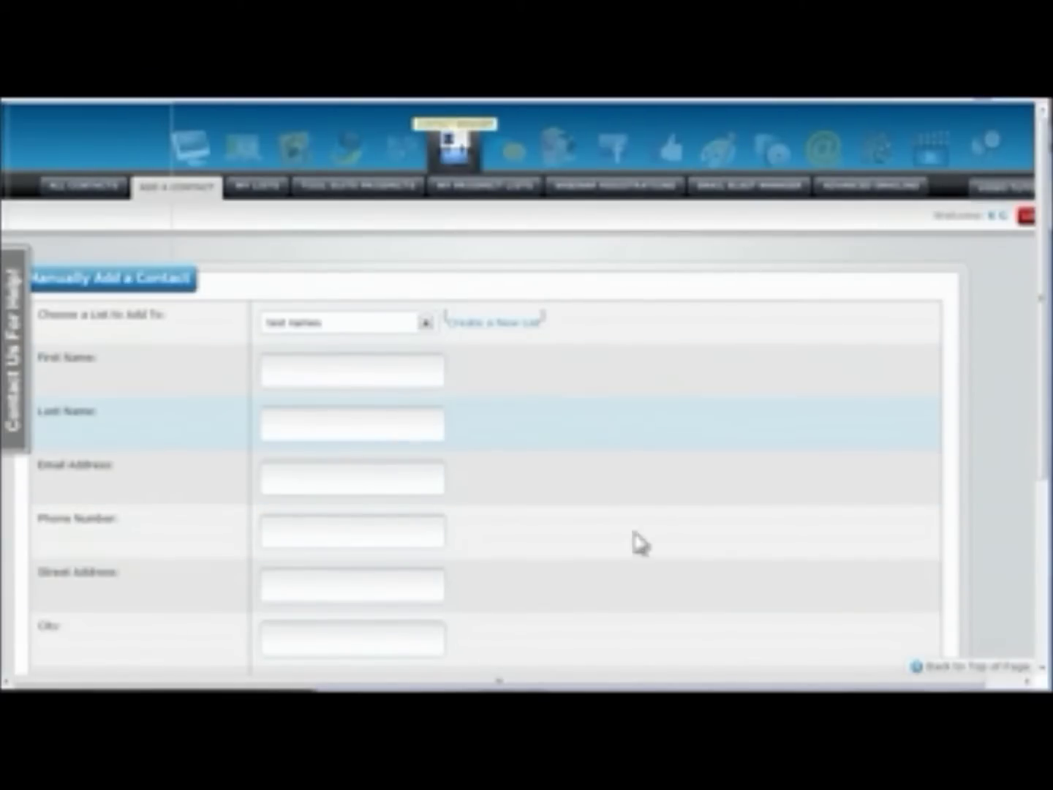
pyautogui.scroll(-3, 636, 498)
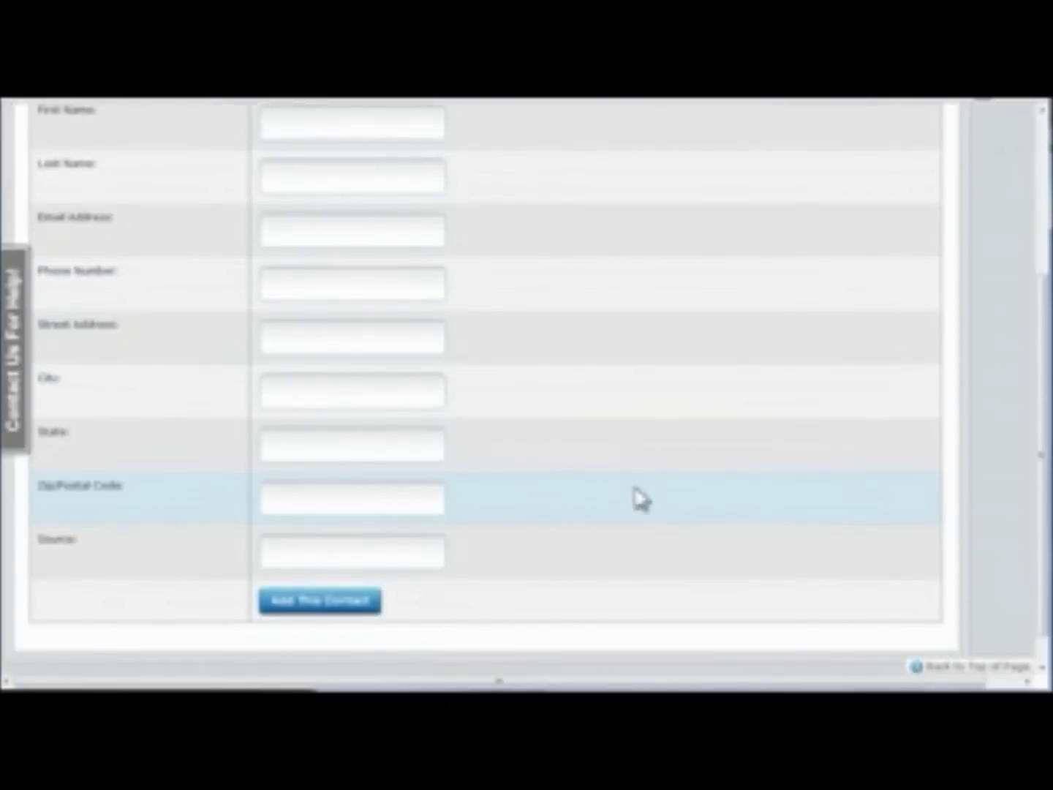
pyautogui.scroll(-1, 644, 505)
pyautogui.scroll(5, 643, 505)
pyautogui.scroll(-4, 425, 437)
pyautogui.scroll(4, 425, 437)
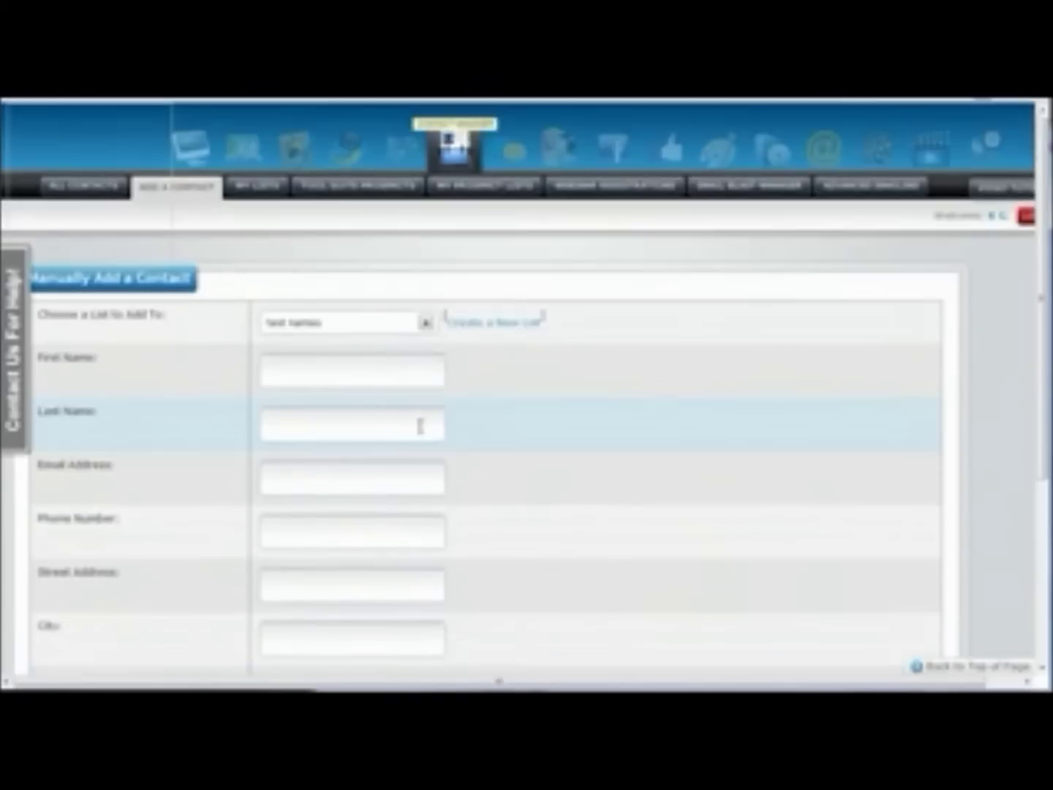
# Step: View the custom created group lists and return to the list of all contacts
pyautogui.click(256, 192)
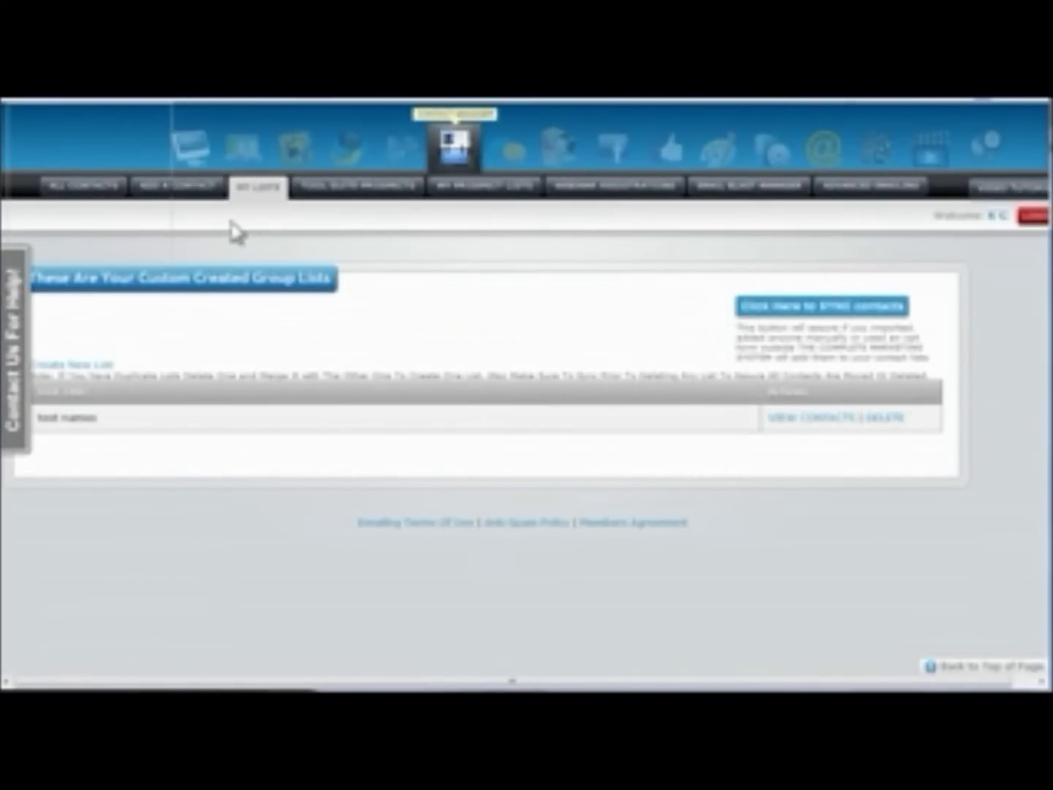
pyautogui.click(82, 187)
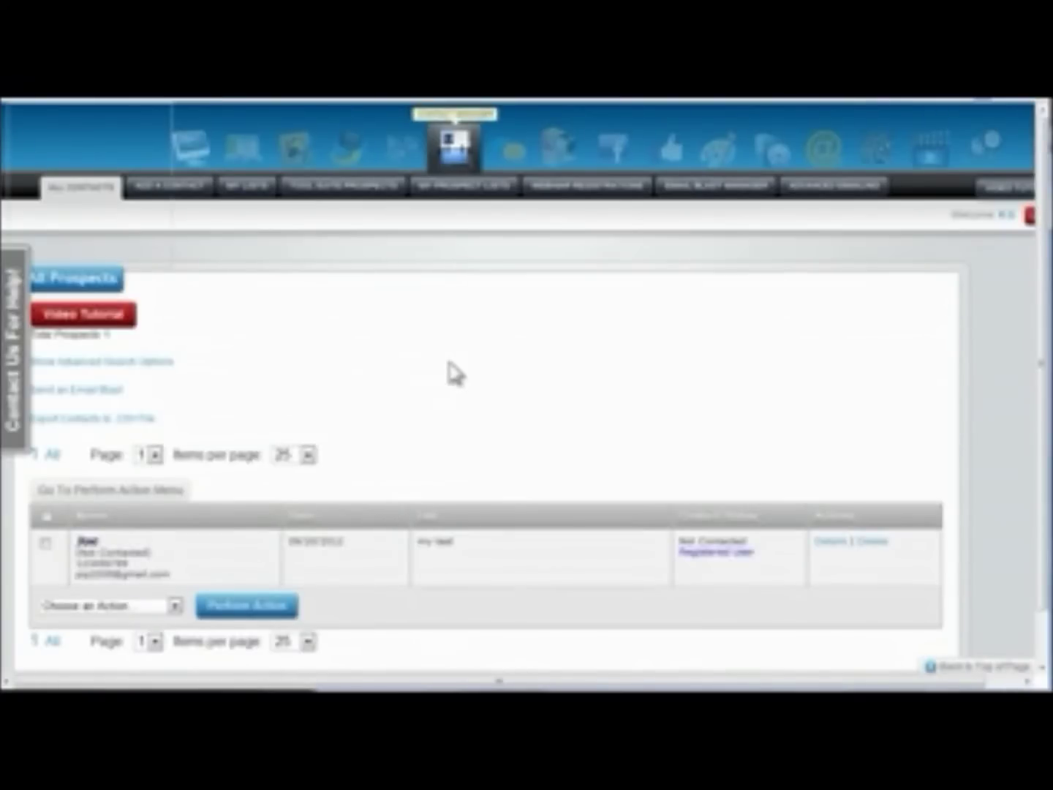
# Step: Open the email blast form from the contact list and review its previous-email choices, personalization codes and subject field
pyautogui.scroll(-2, 493, 326)
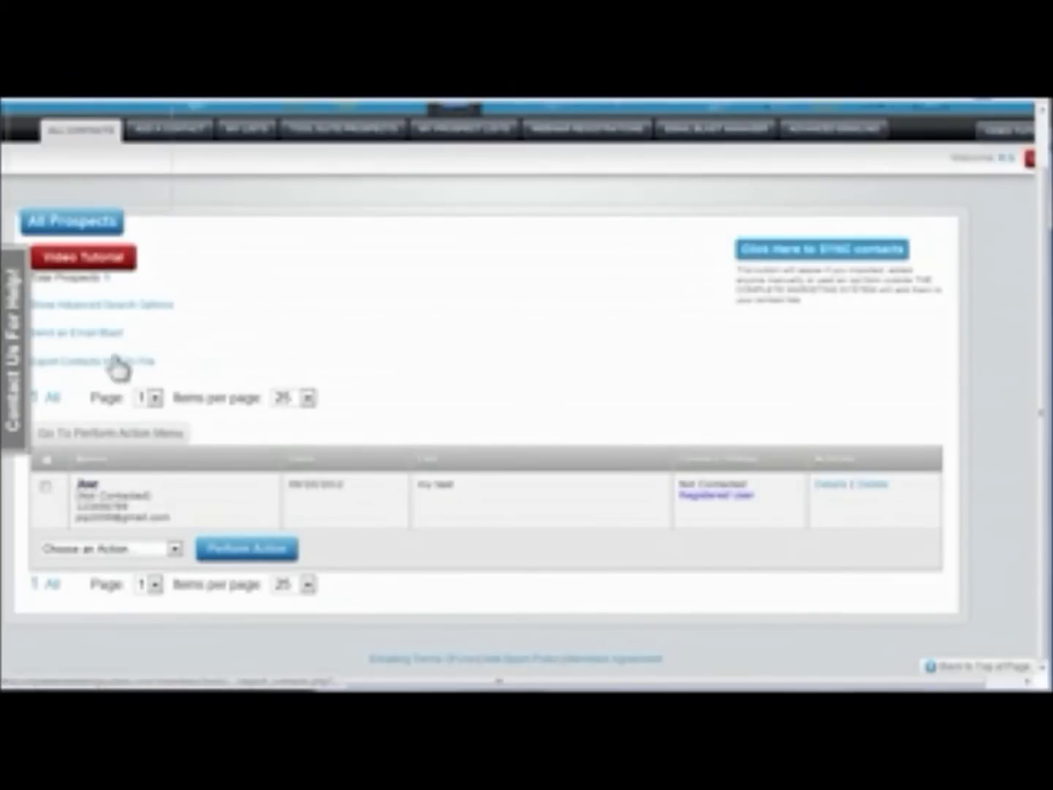
pyautogui.click(104, 334)
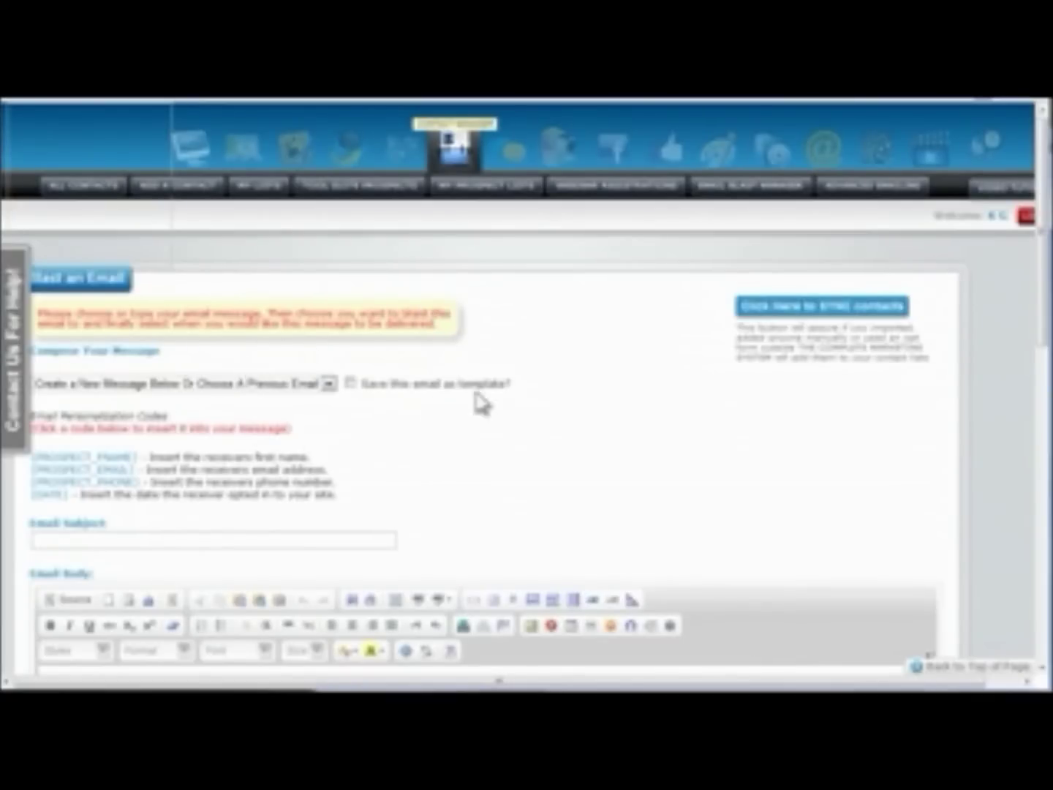
pyautogui.scroll(-1, 491, 406)
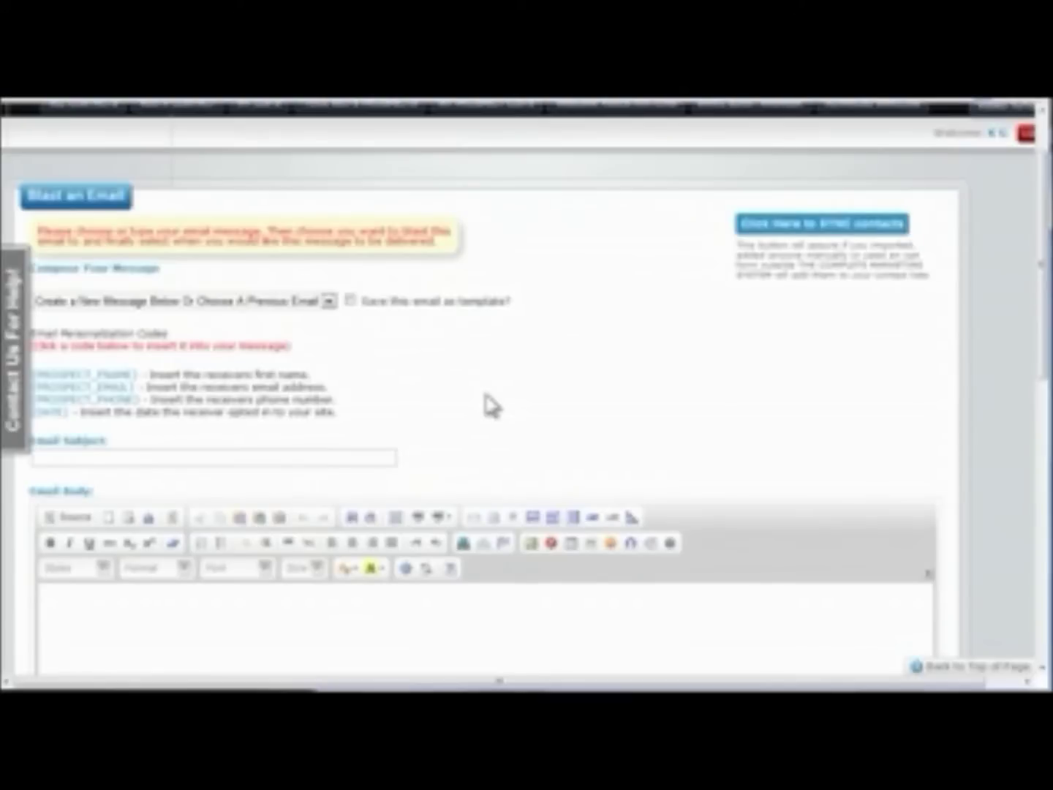
pyautogui.click(329, 301)
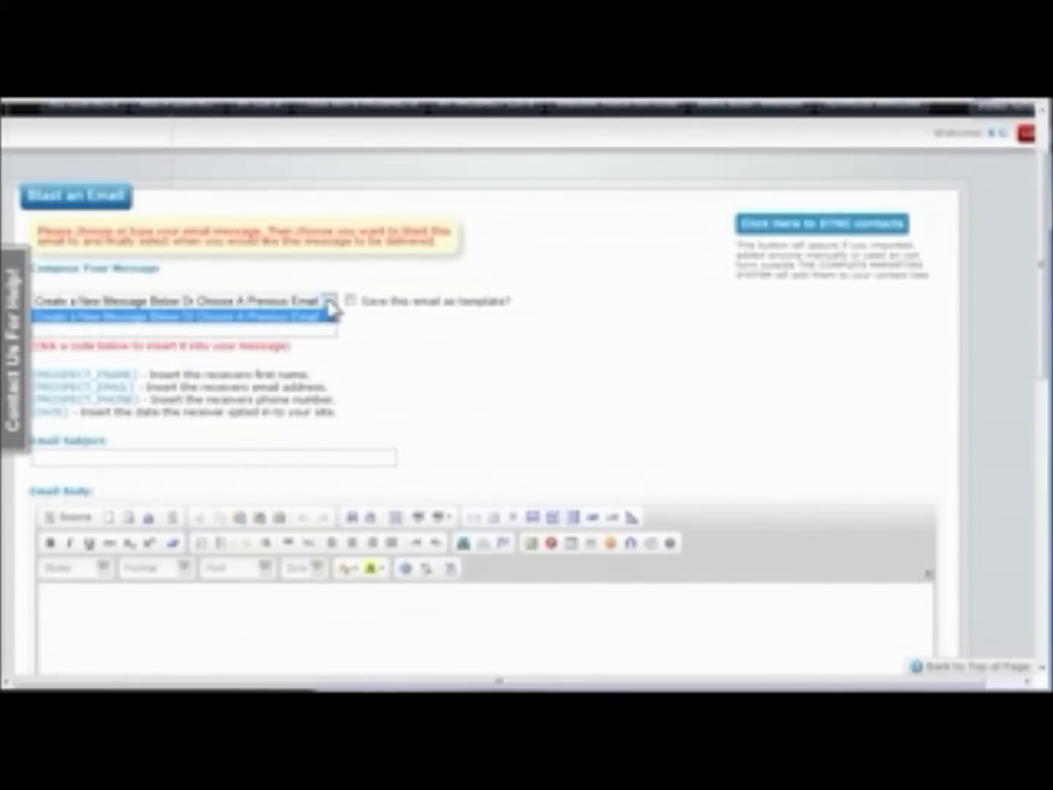
pyautogui.click(331, 307)
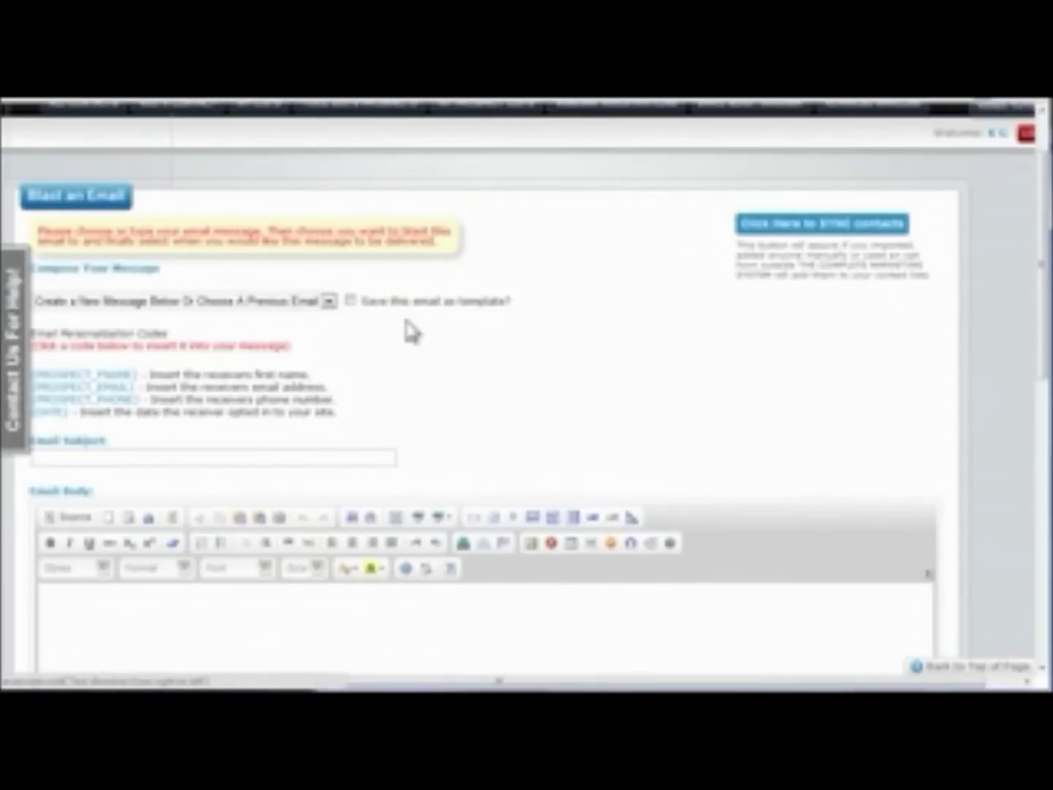
pyautogui.scroll(-1, 496, 366)
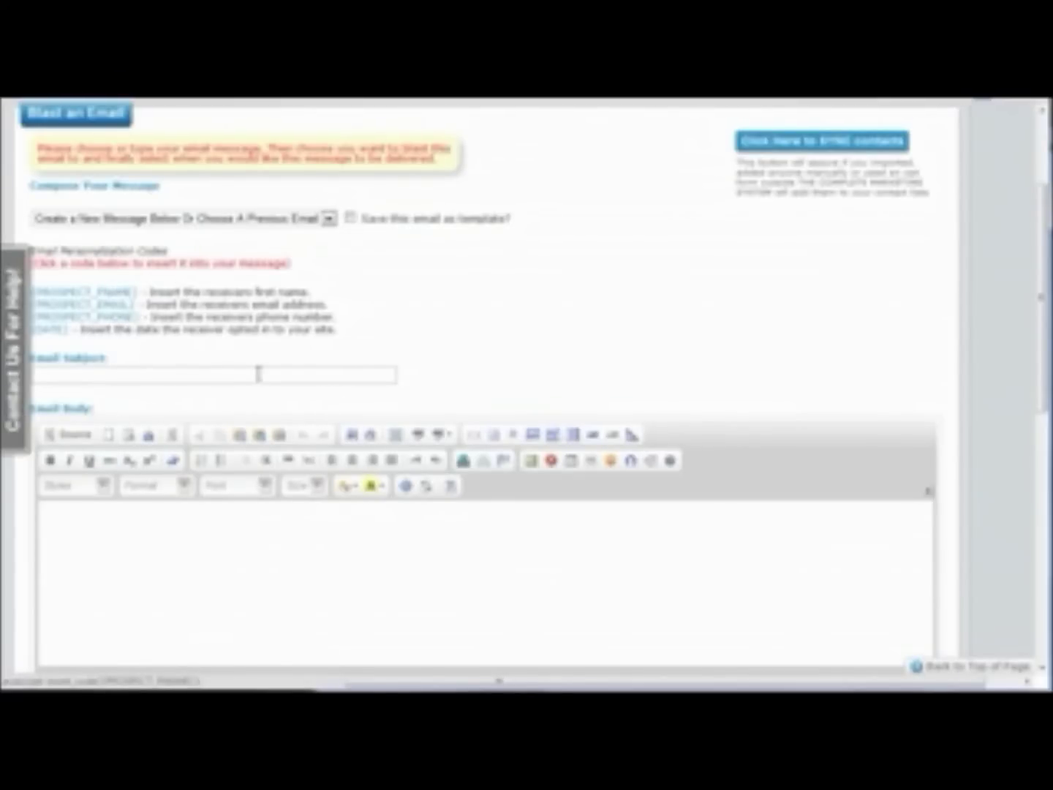
# Step: Examine the blast's contact list choices and its In the Future delivery option, then return to the list of all contacts
pyautogui.scroll(-8, 361, 568)
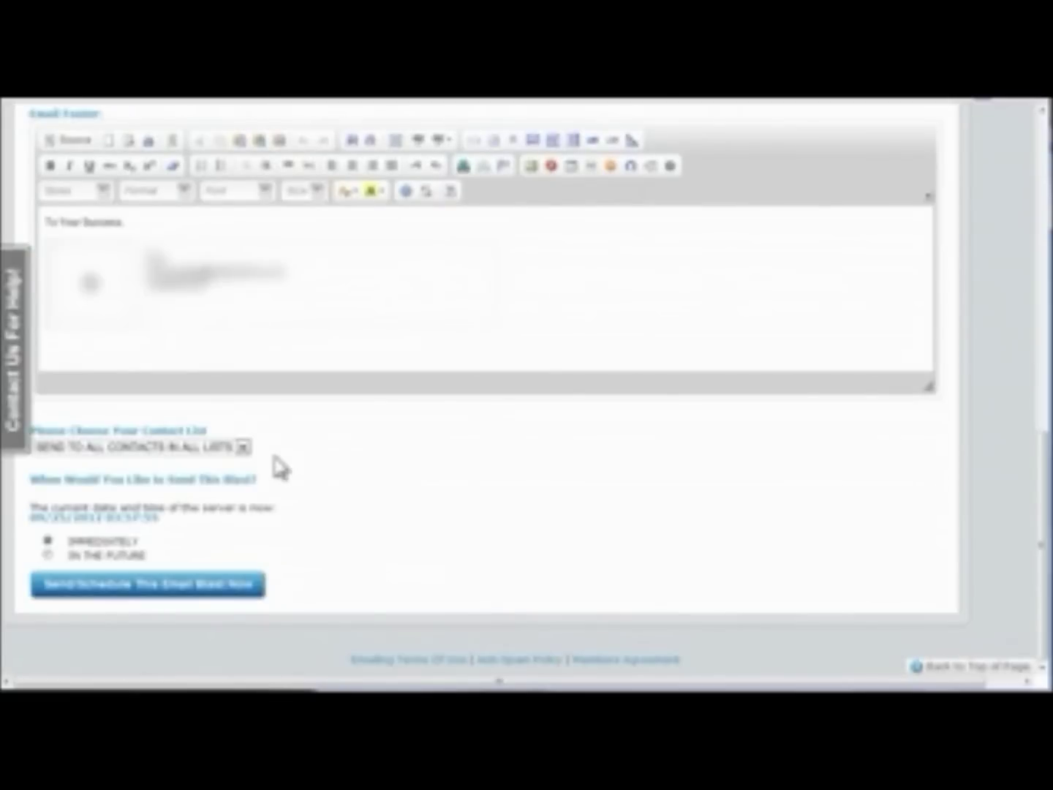
pyautogui.click(244, 450)
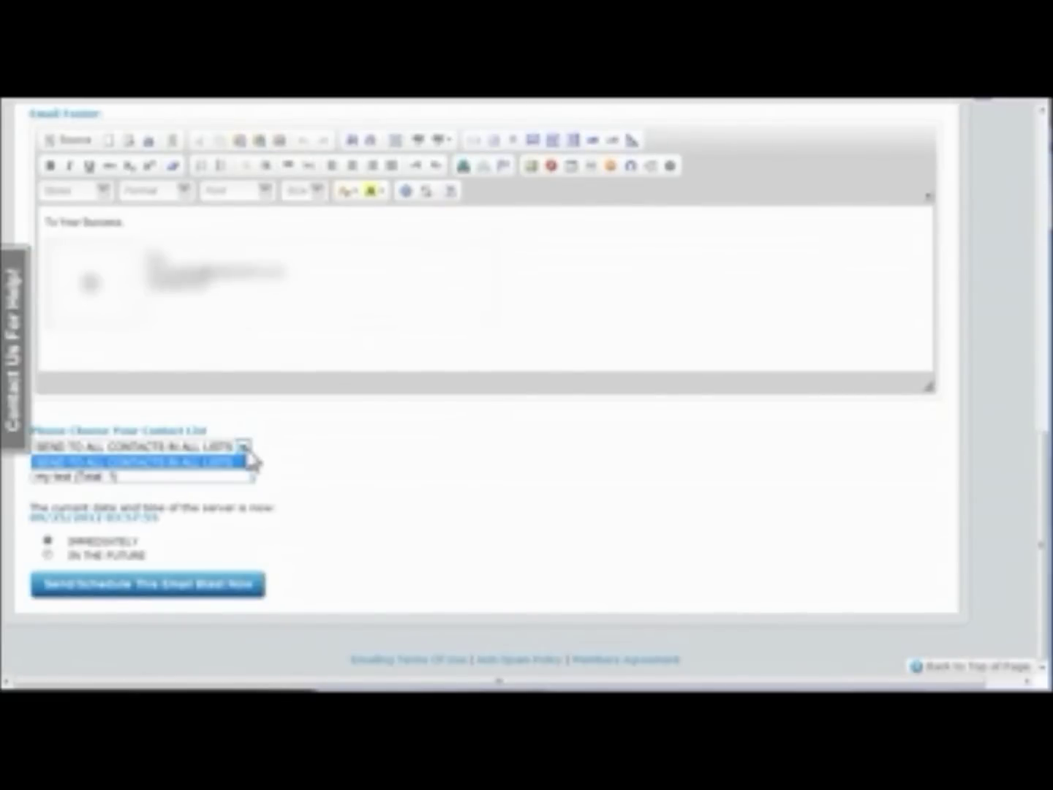
pyautogui.click(396, 469)
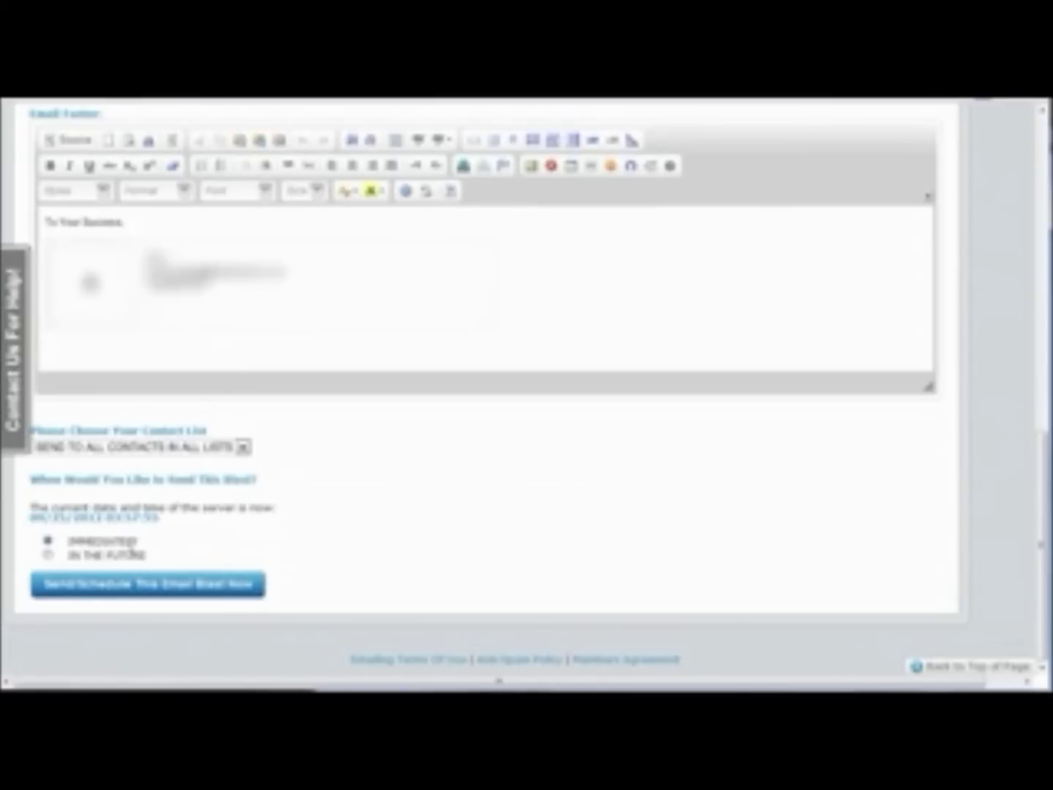
pyautogui.click(49, 555)
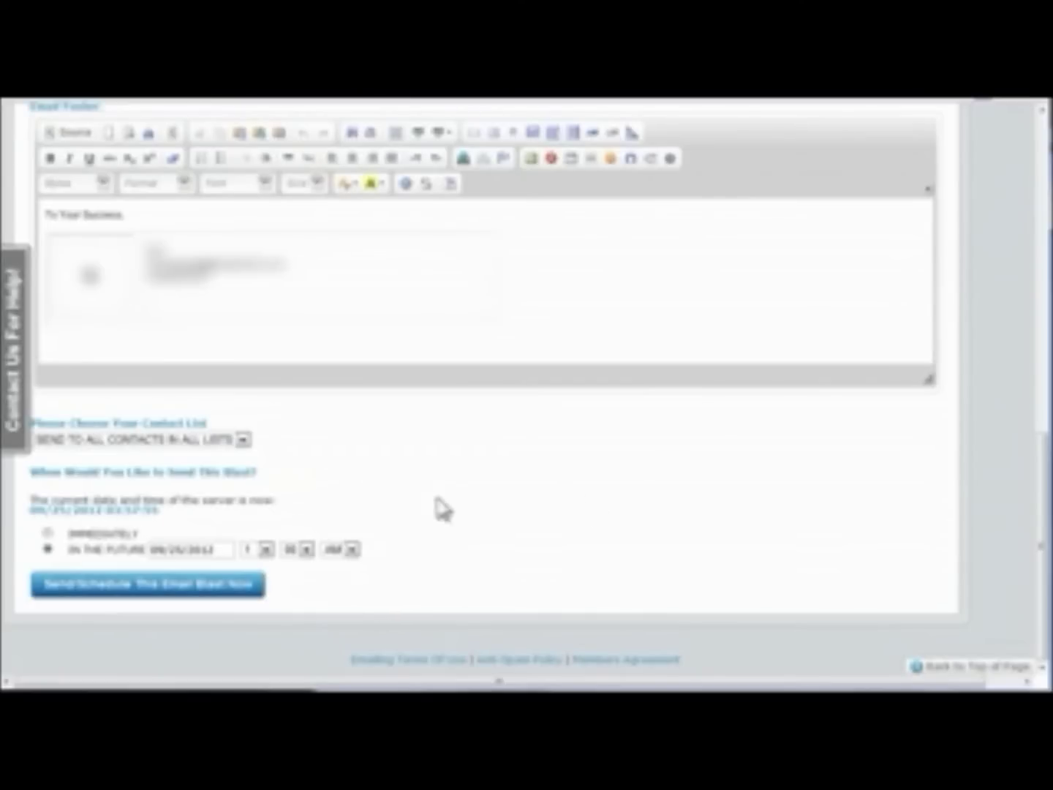
pyautogui.scroll(10, 610, 534)
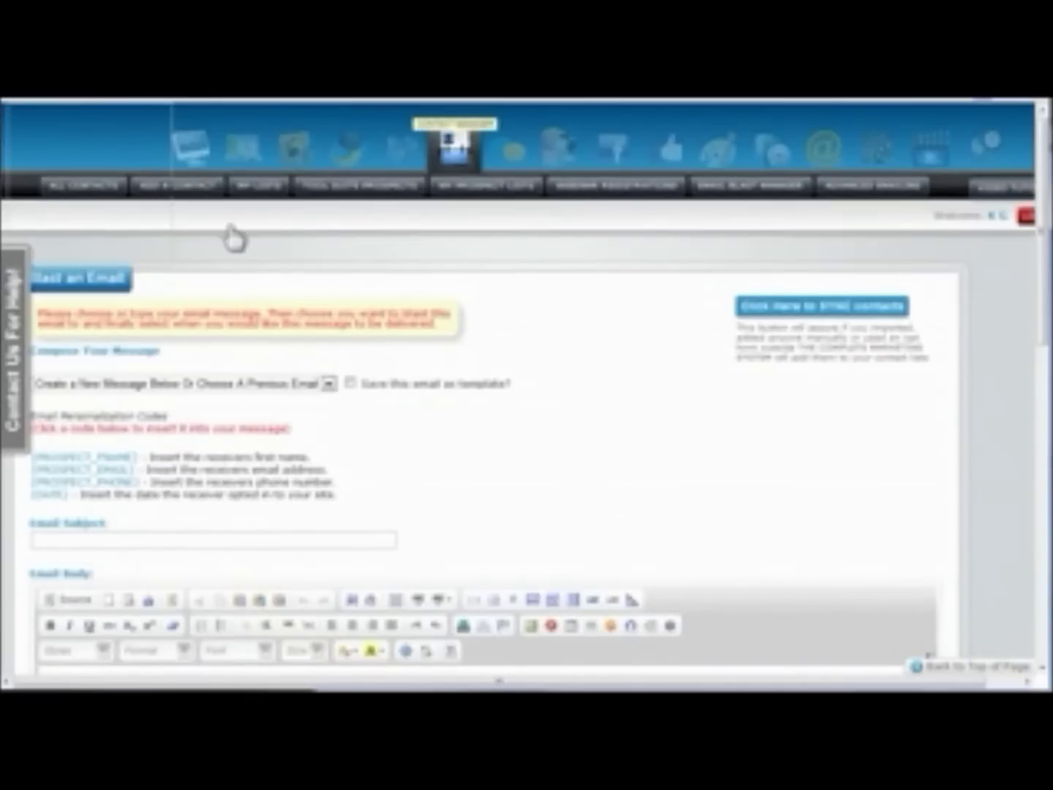
pyautogui.click(83, 188)
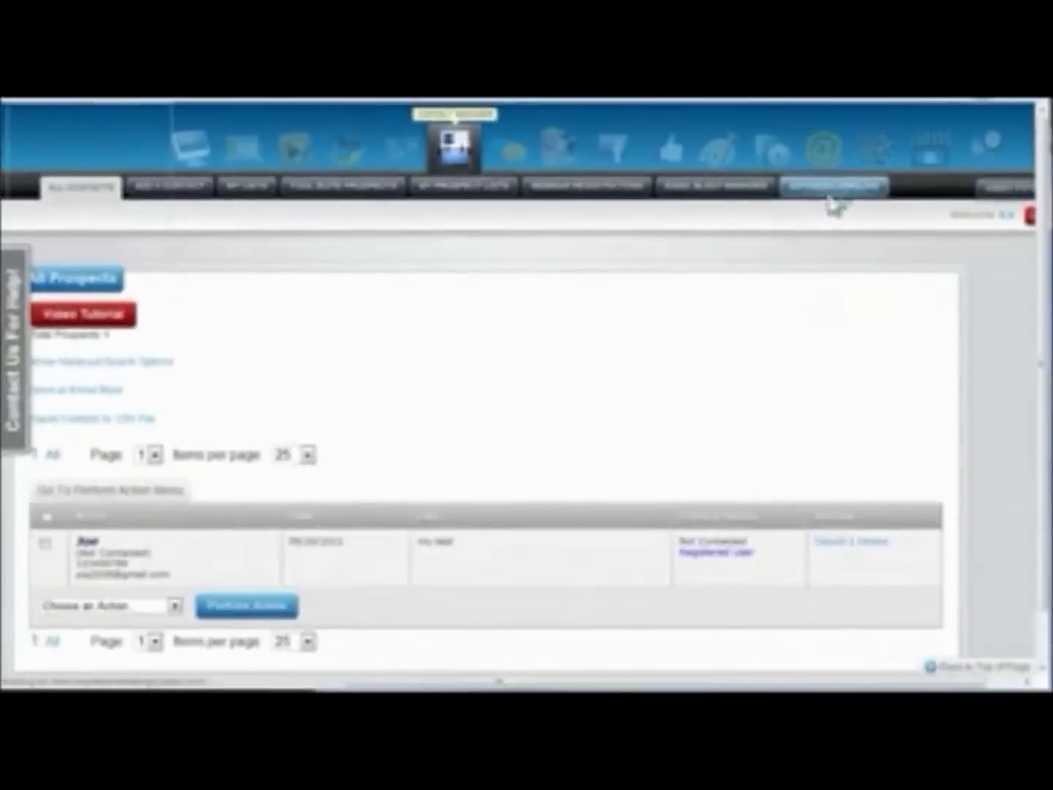
# Step: Open the Instant eSig tool from the dashboard and preview the saved Guitar 10 signature
pyautogui.click(741, 272)
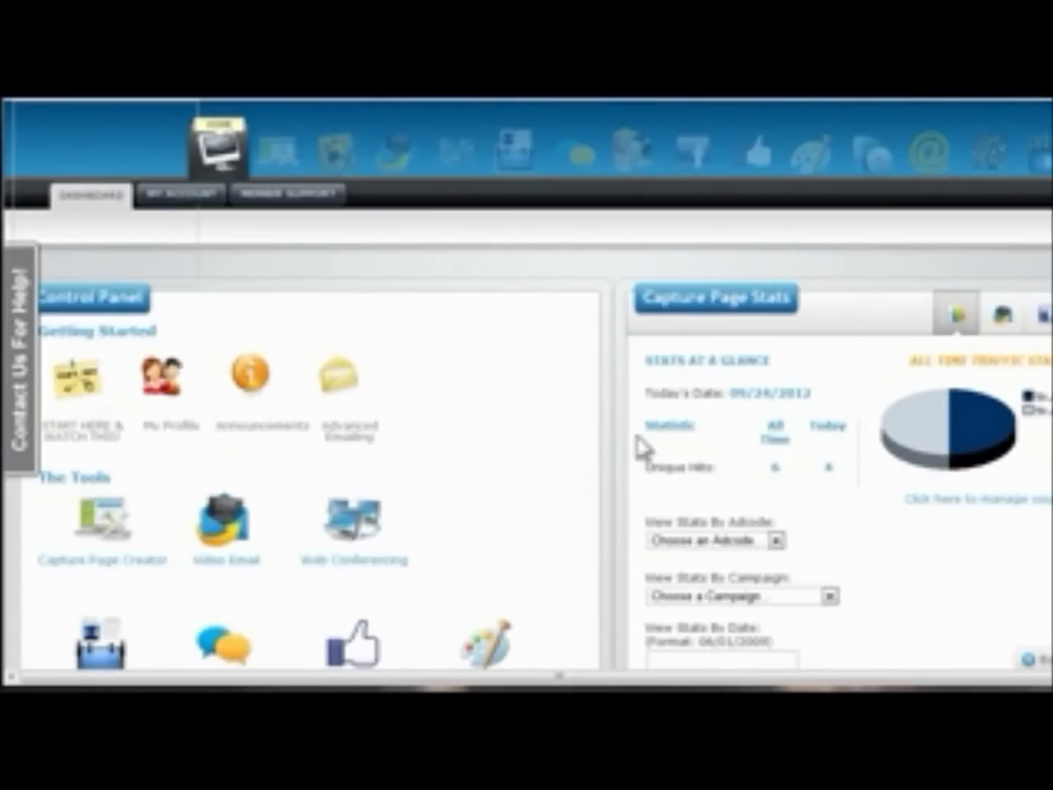
pyautogui.scroll(-3, 564, 460)
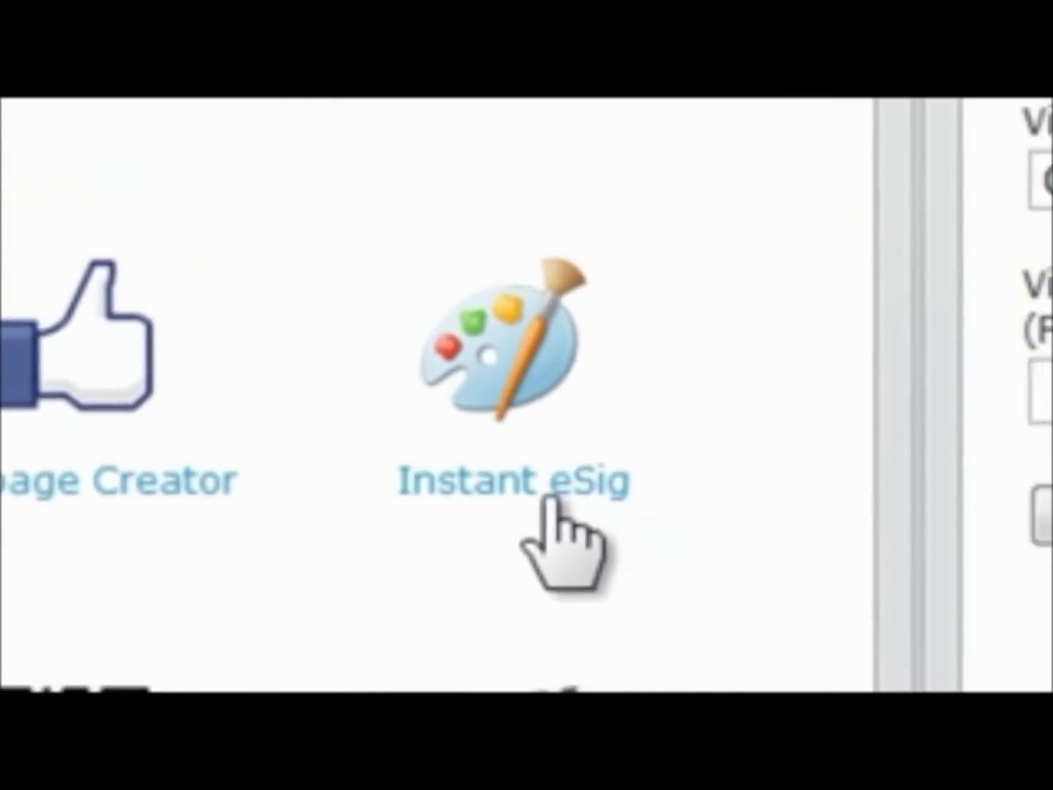
pyautogui.click(549, 504)
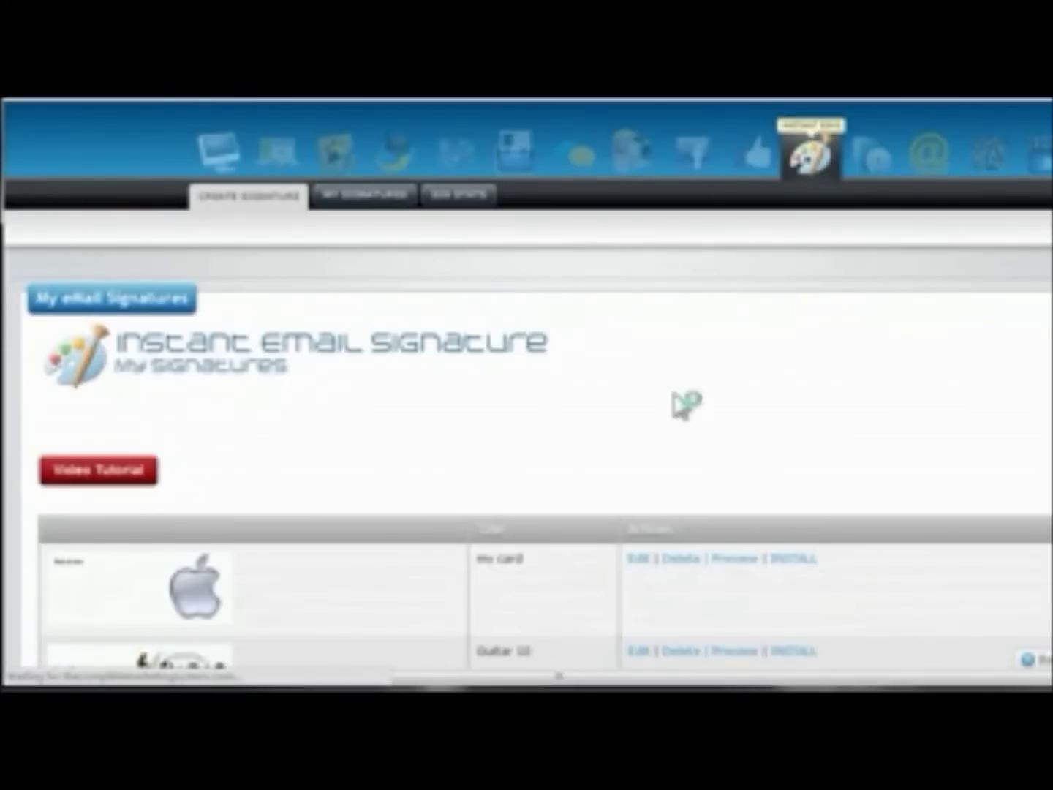
pyautogui.scroll(-2, 681, 406)
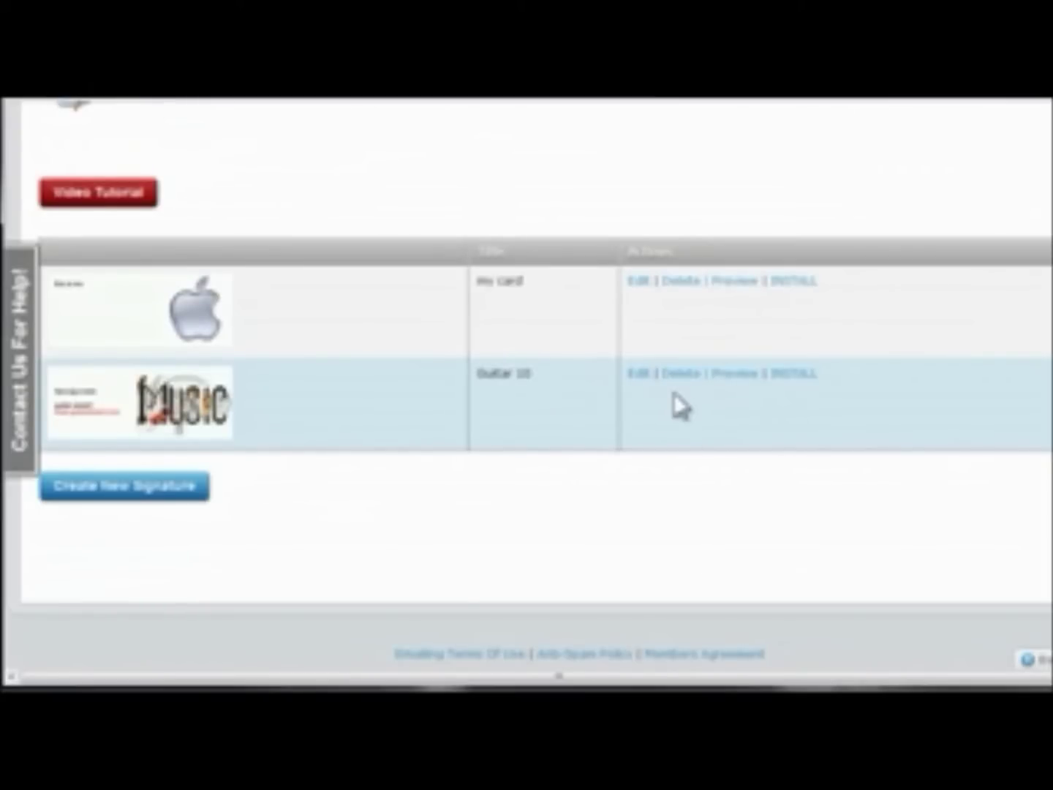
pyautogui.click(729, 375)
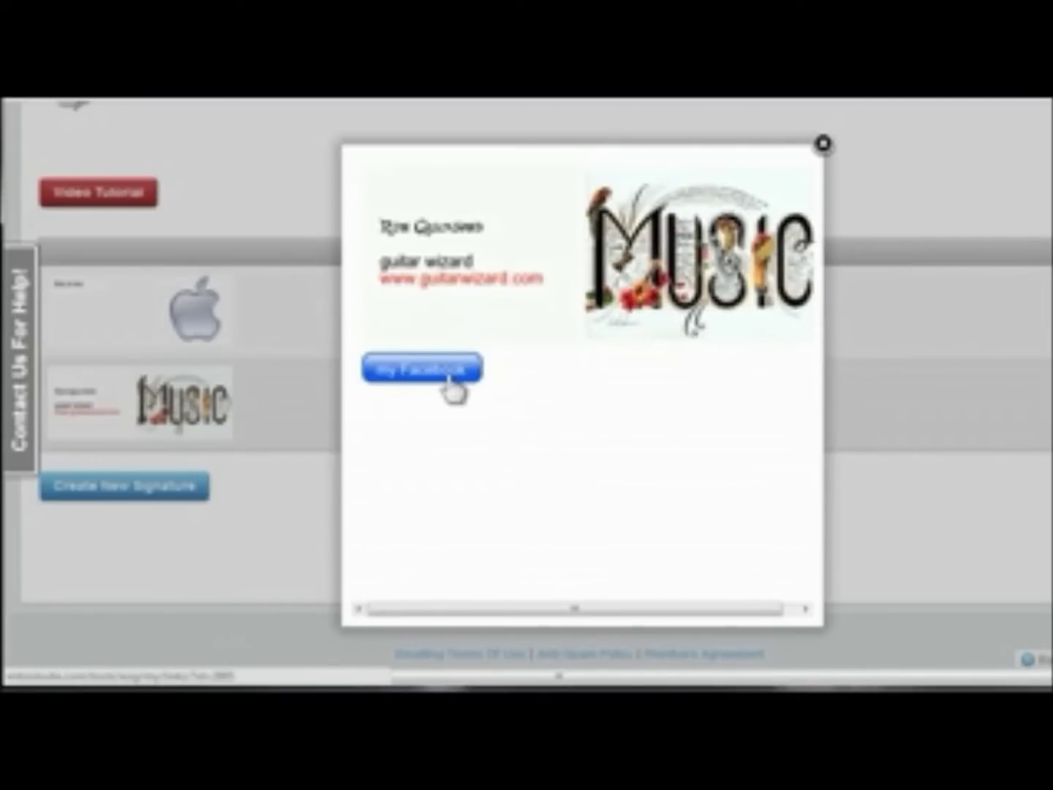
pyautogui.click(824, 144)
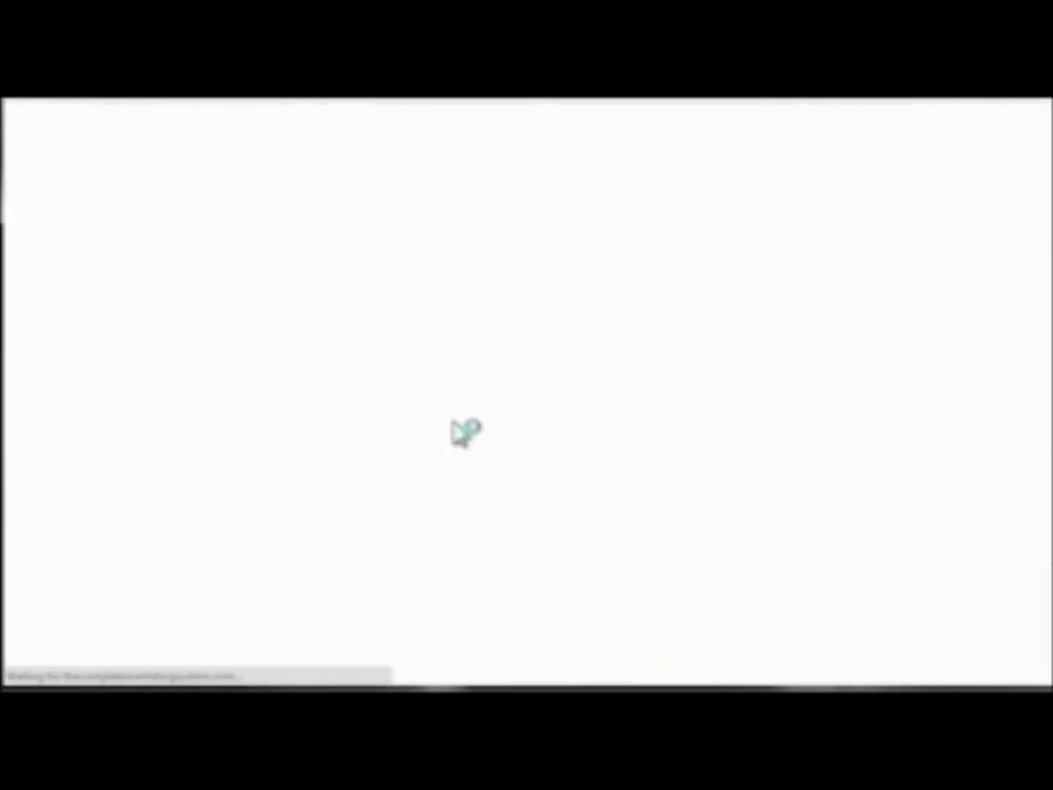
pyautogui.scroll(-3, 512, 386)
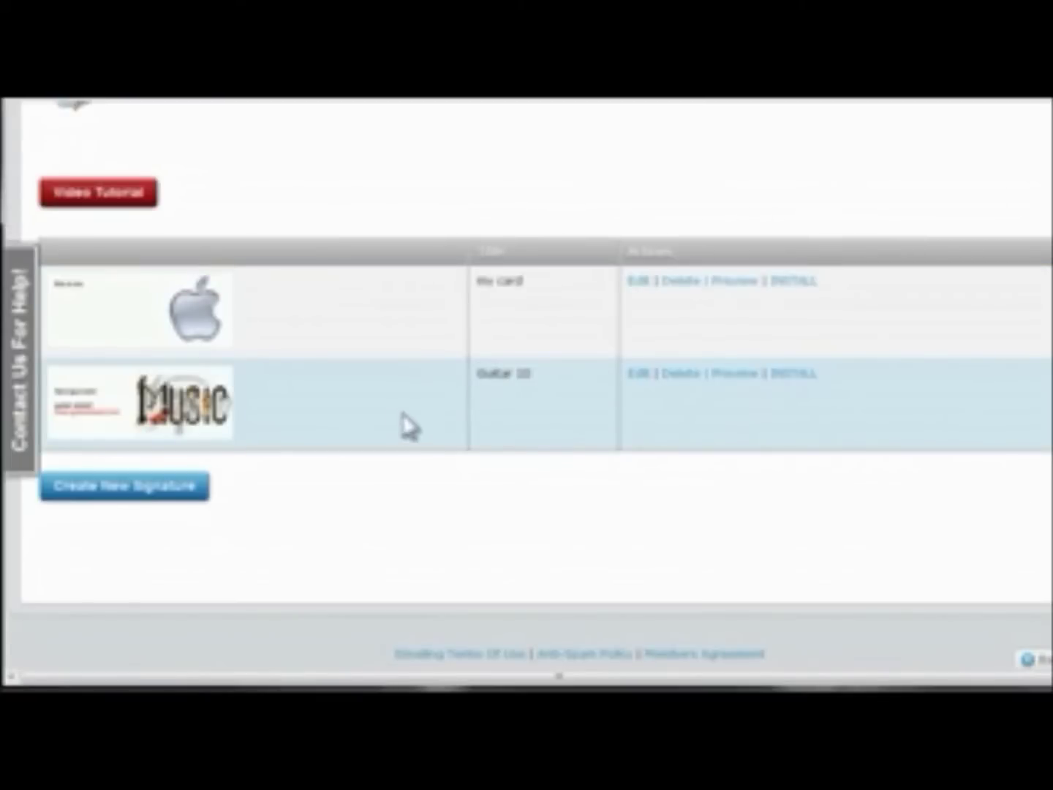
pyautogui.scroll(3, 411, 412)
pyautogui.scroll(-3, 439, 380)
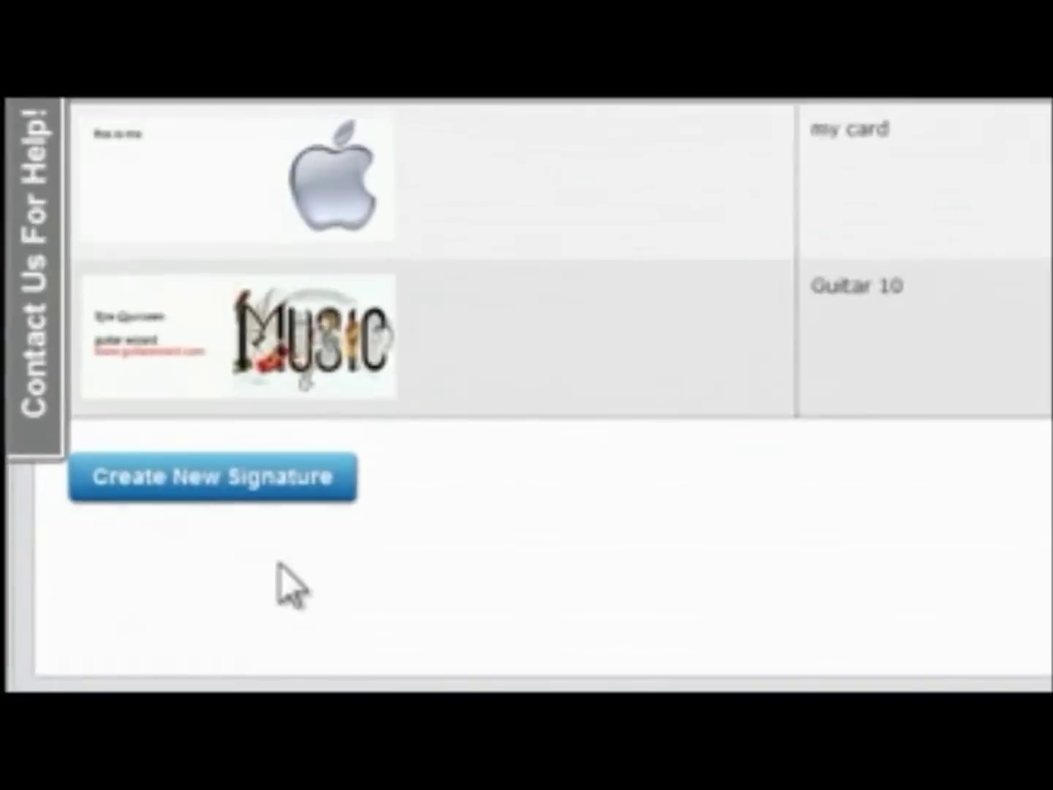
# Step: Start a new email signature and browse the designs in the Food & Beverage category
pyautogui.click(207, 480)
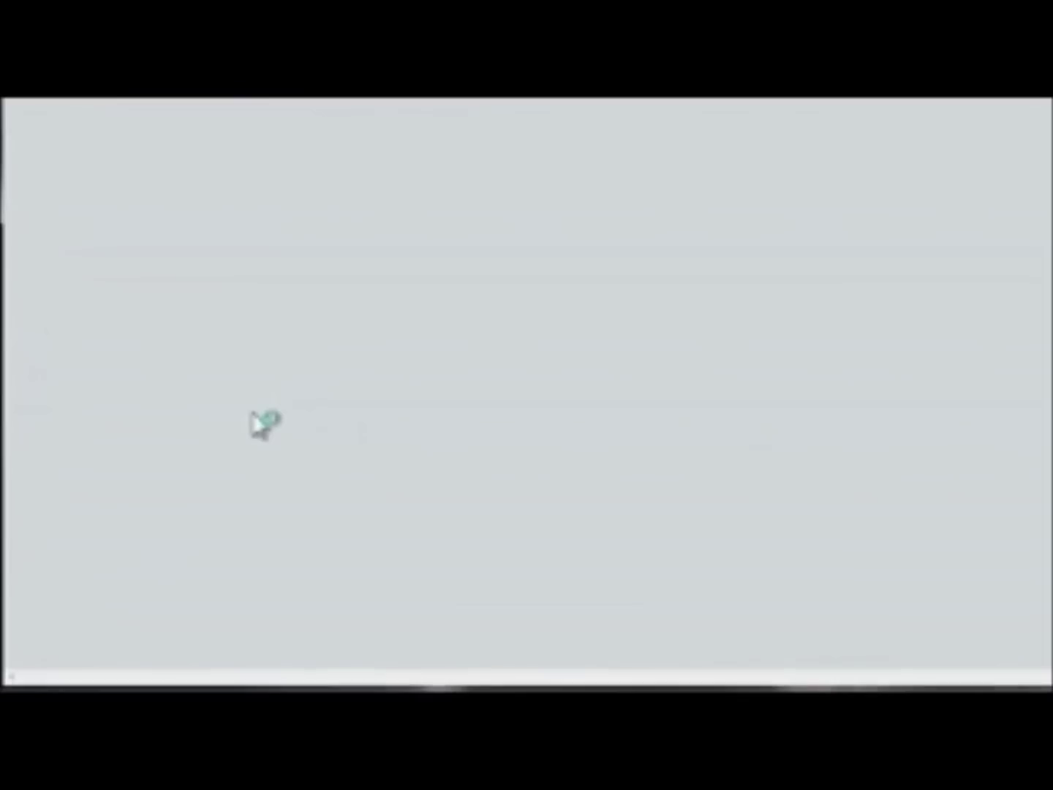
pyautogui.scroll(-8, 271, 439)
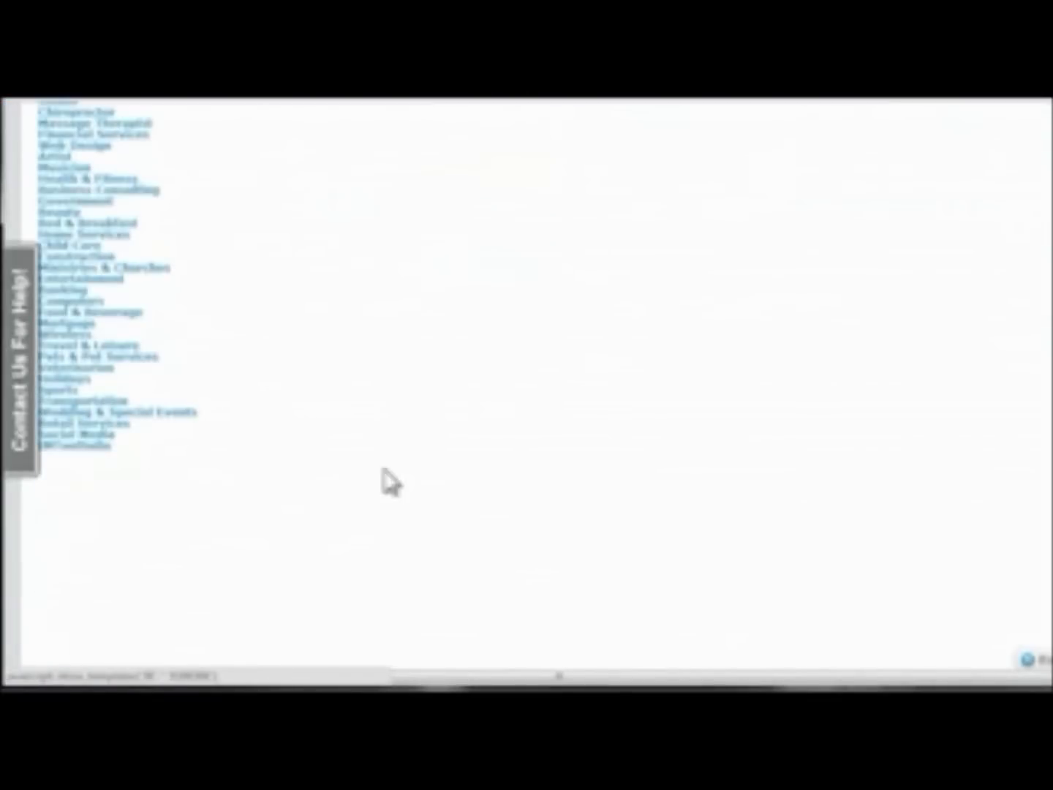
pyautogui.click(139, 321)
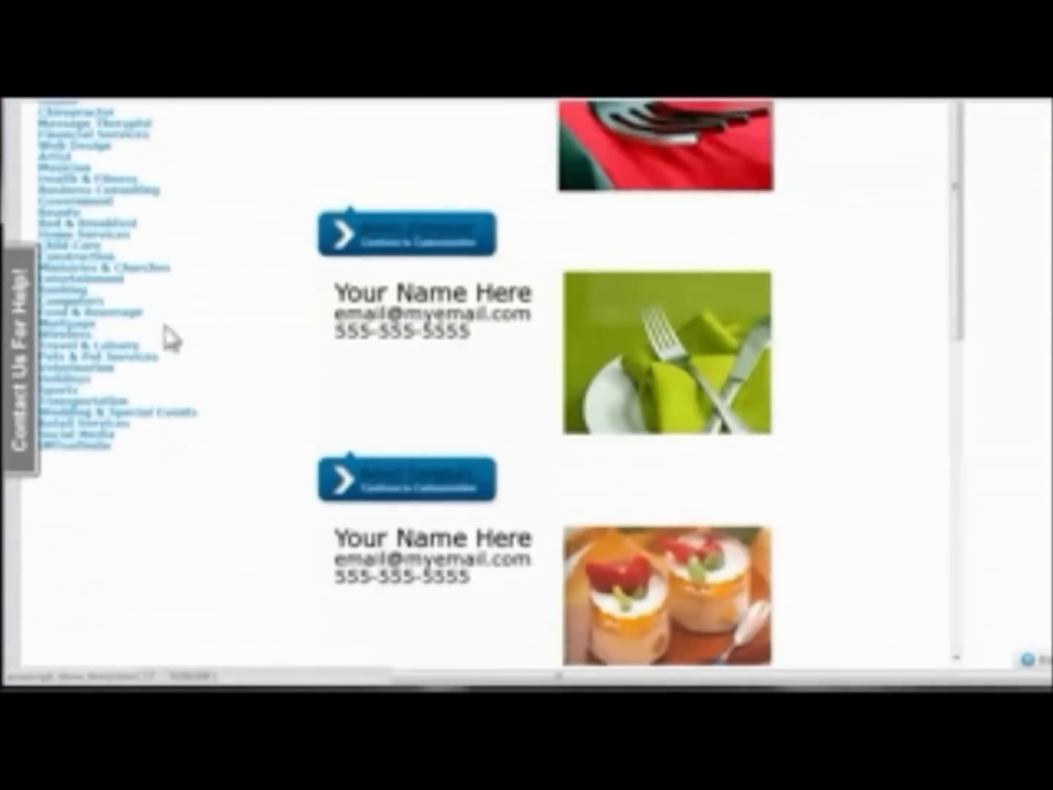
pyautogui.scroll(5, 835, 489)
pyautogui.scroll(-5, 842, 481)
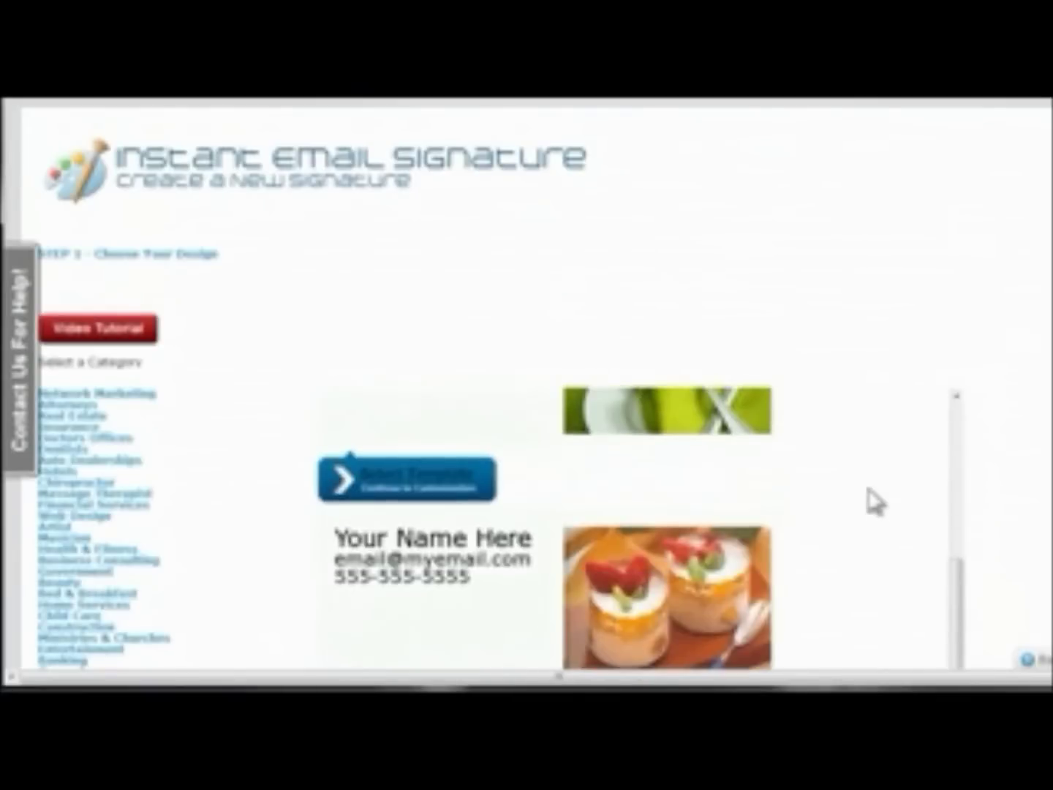
pyautogui.scroll(5, 869, 489)
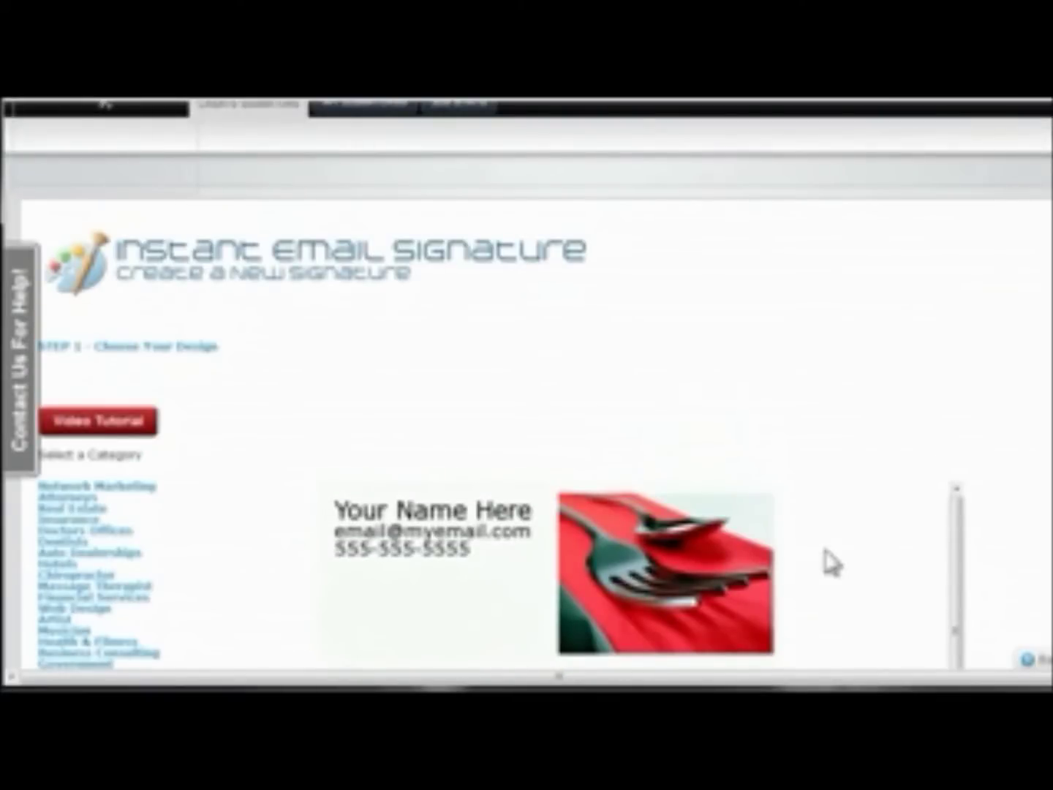
pyautogui.scroll(-5, 873, 533)
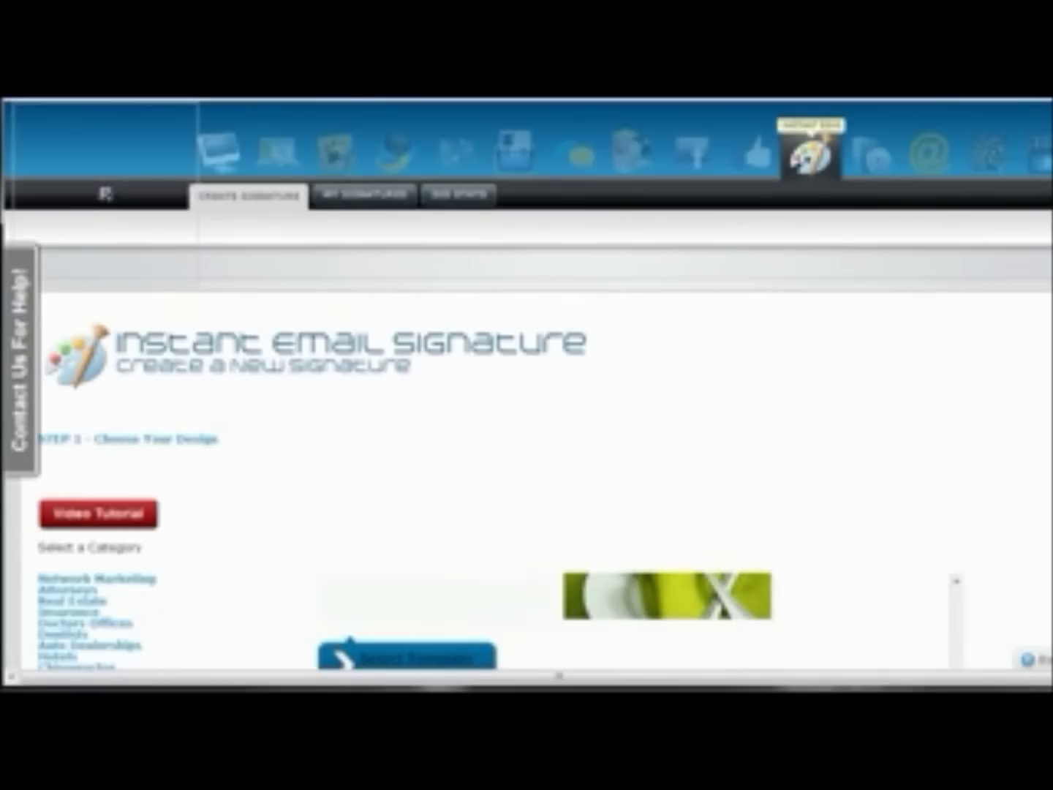
pyautogui.scroll(-5, 526, 388)
pyautogui.moveTo(956, 429); pyautogui.dragTo(954, 264)
# Step: Select the template with the forks on red cloth and create the signature with the name "any name"
pyautogui.click(451, 401)
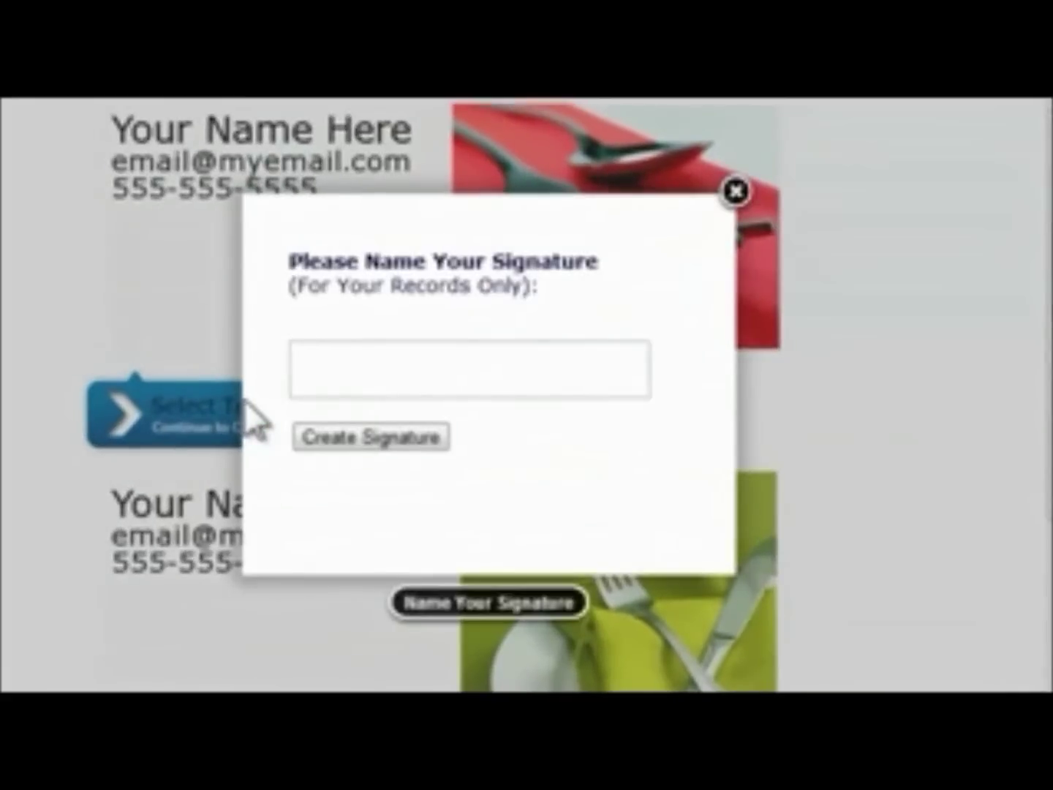
pyautogui.click(504, 379)
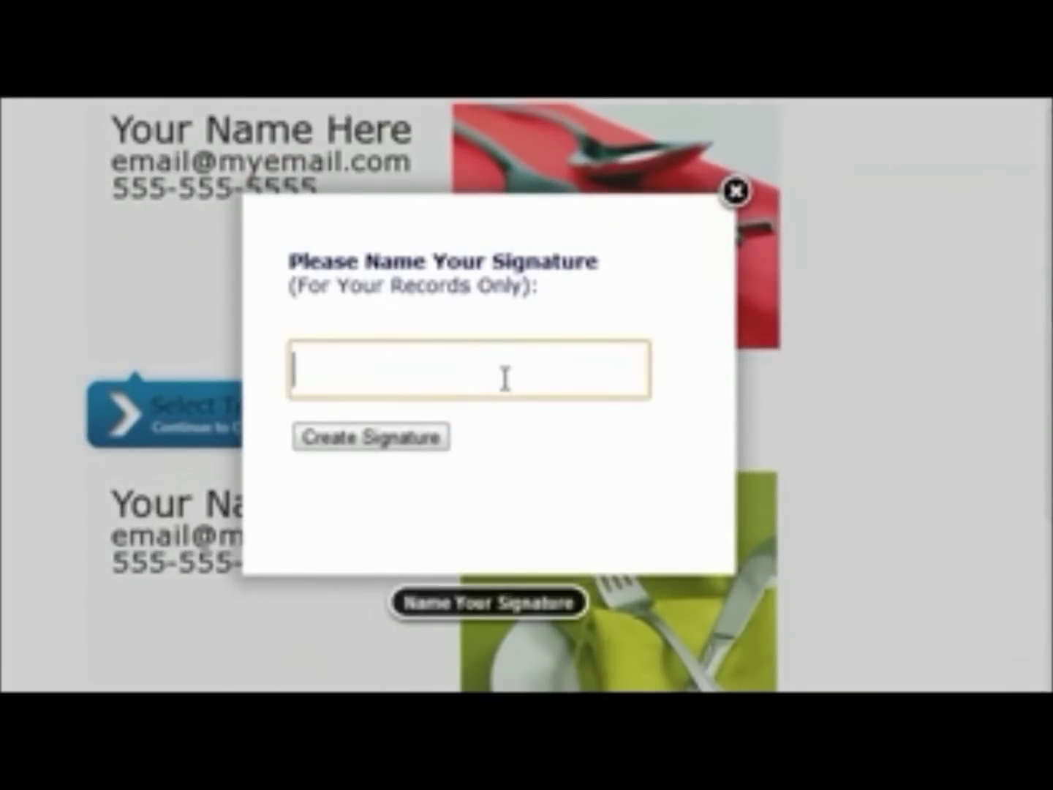
pyautogui.write('any nam')
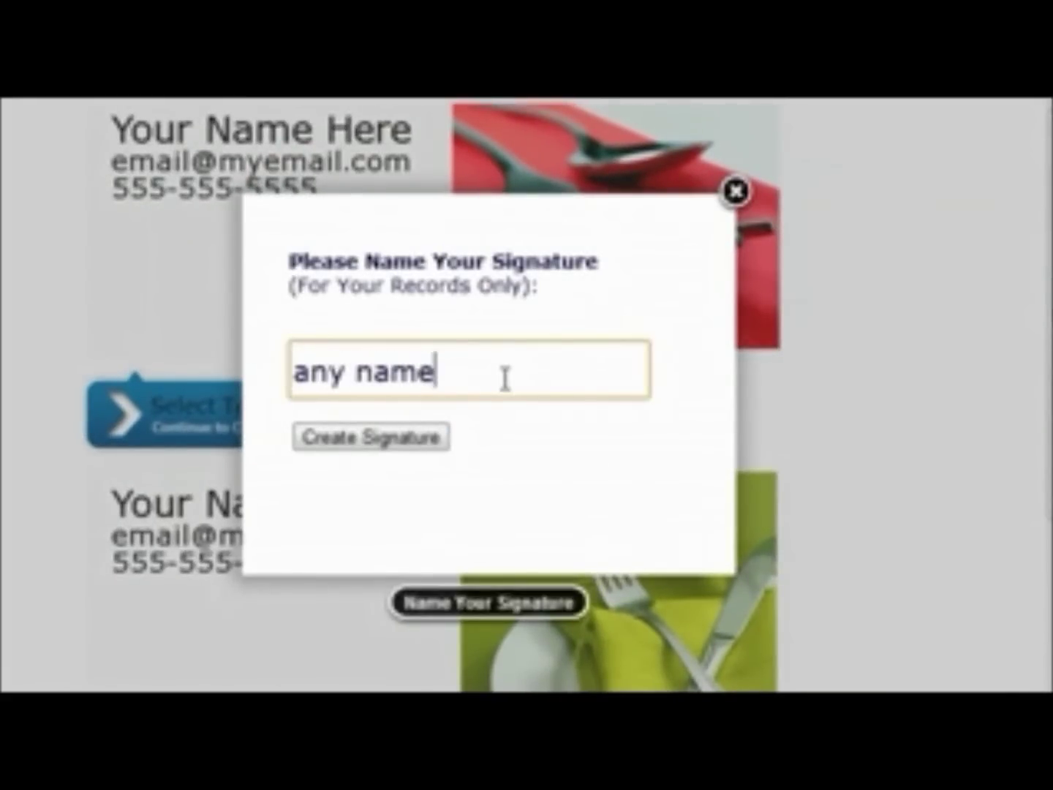
pyautogui.write('e')
pyautogui.click(370, 439)
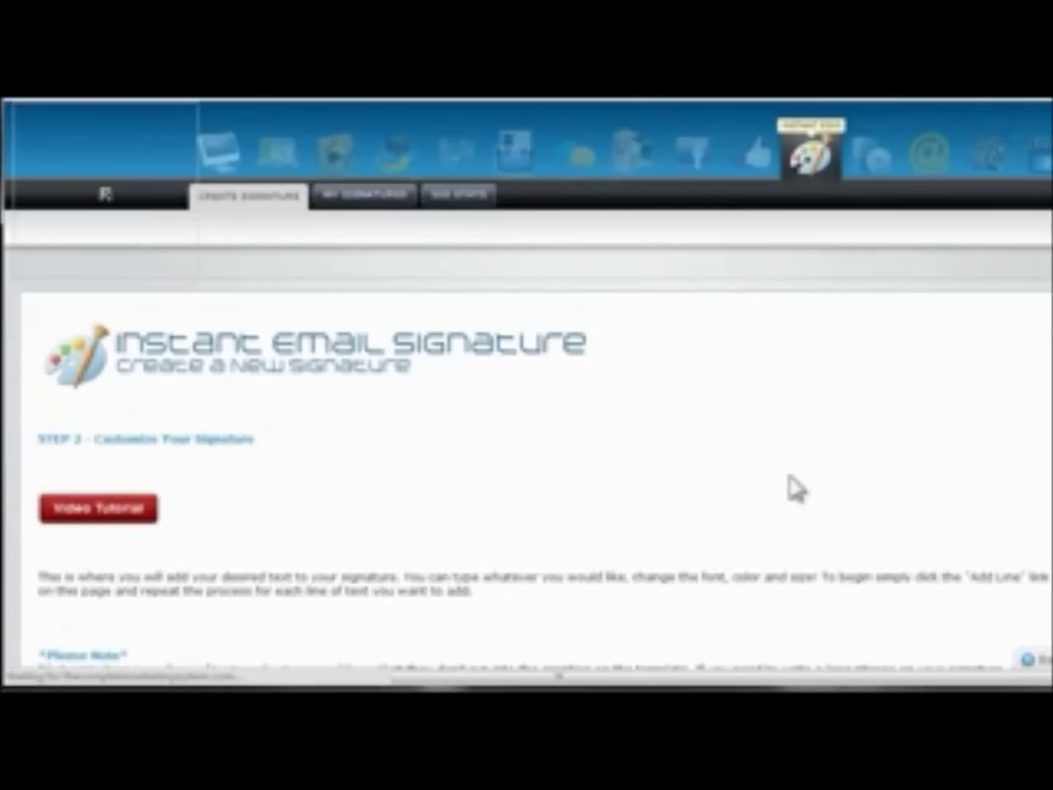
# Step: Add a signature line reading "test line" and apply the changes to the signature
pyautogui.scroll(-3, 521, 487)
pyautogui.scroll(-2, 521, 486)
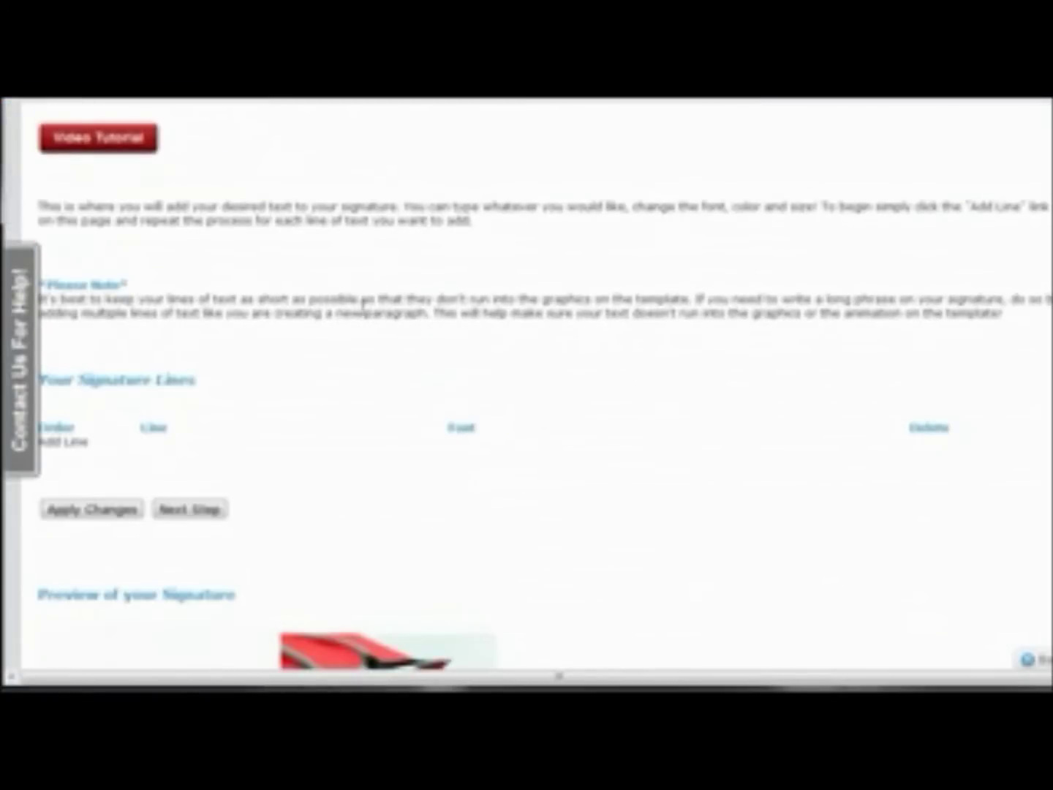
pyautogui.scroll(-1, 564, 312)
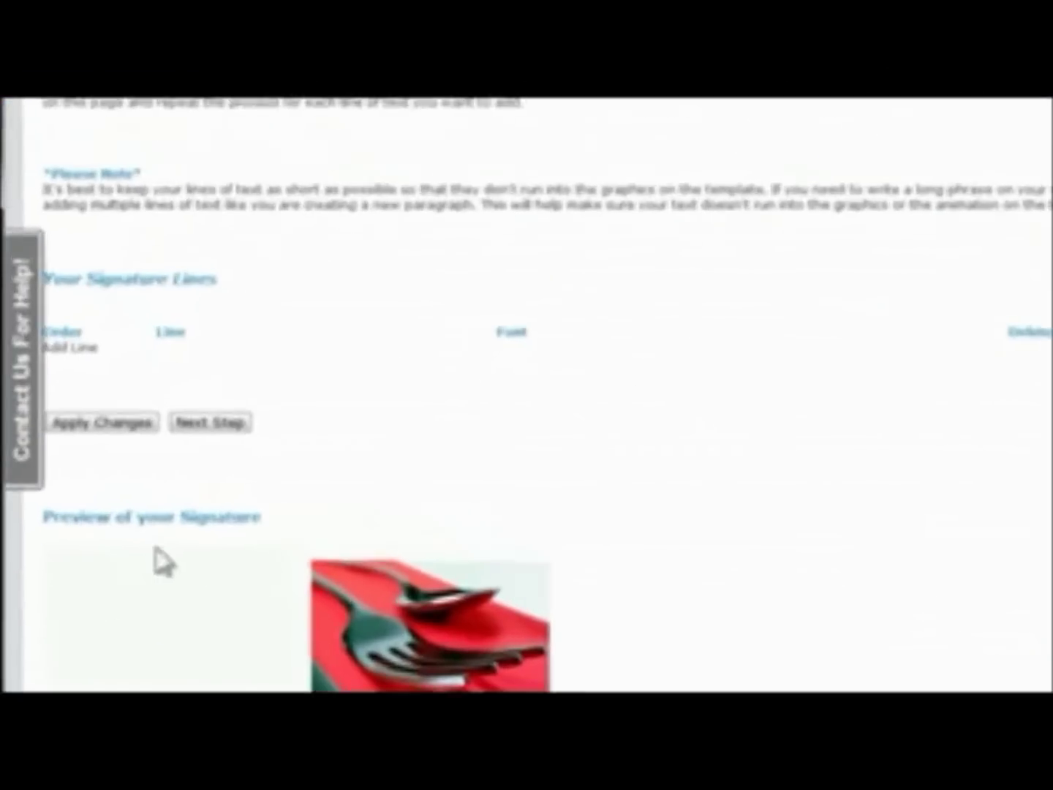
pyautogui.click(69, 349)
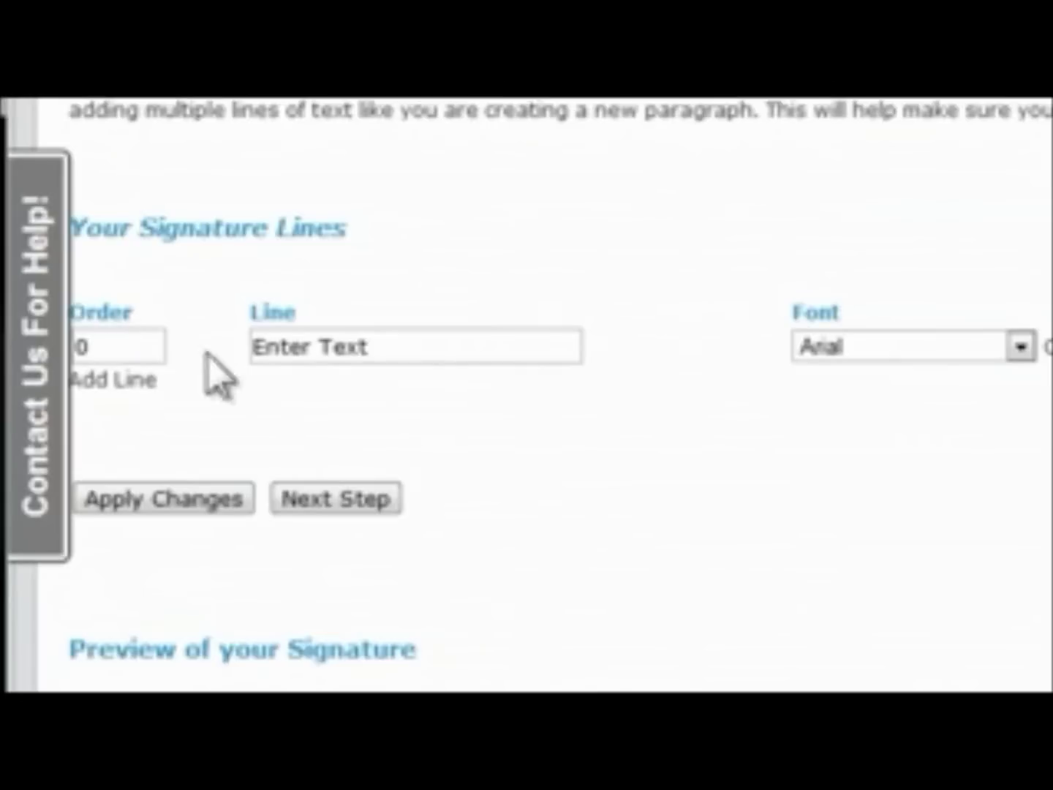
pyautogui.click(439, 347)
pyautogui.press('BackSpace')
pyautogui.press('BackSpace')
pyautogui.press('BackSpace')
pyautogui.press('BackSpace')
pyautogui.press('BackSpace')
pyautogui.press('BackSpace')
pyautogui.press('BackSpace')
pyautogui.press('BackSpace')
pyautogui.press('BackSpace')
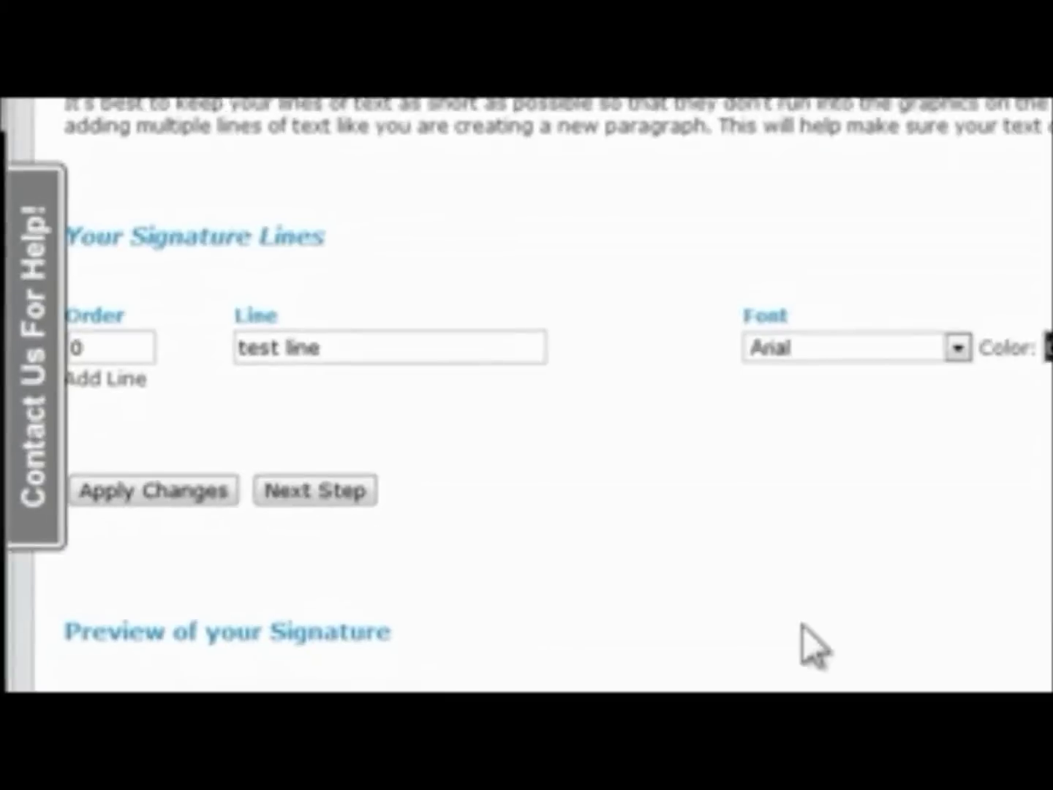
pyautogui.click(195, 499)
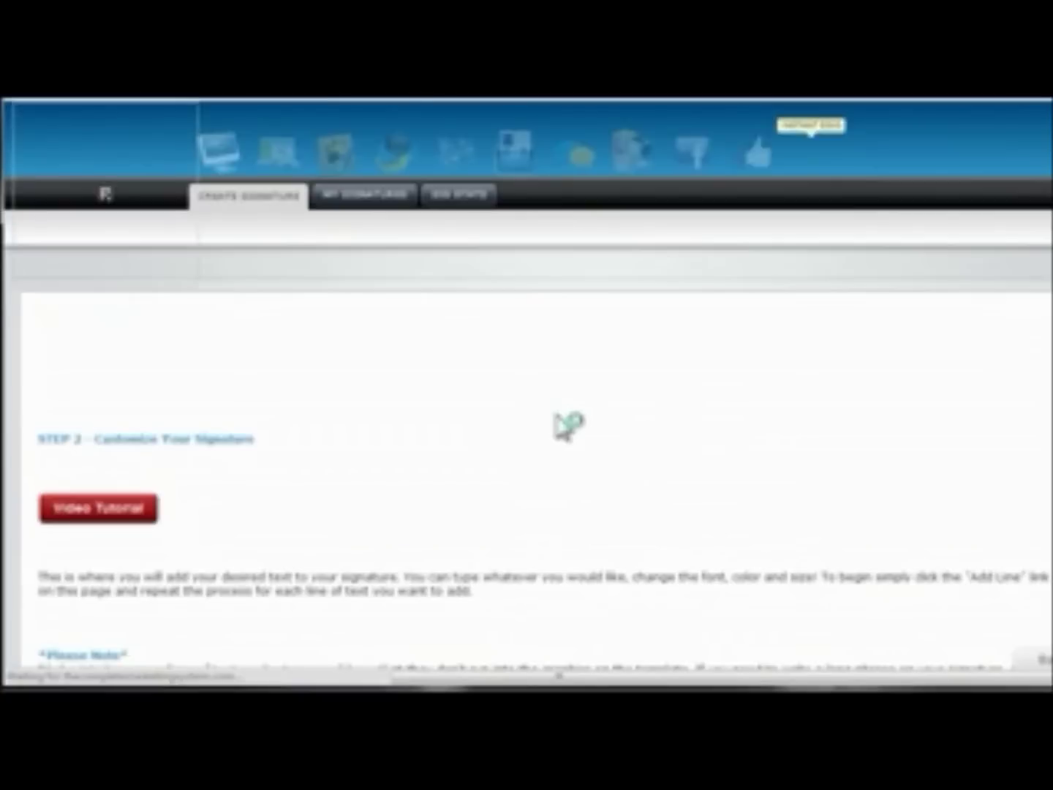
# Step: Continue to the signature buttons stage and add a button labelled "My facebook"
pyautogui.scroll(-7, 558, 419)
pyautogui.scroll(-2, 563, 429)
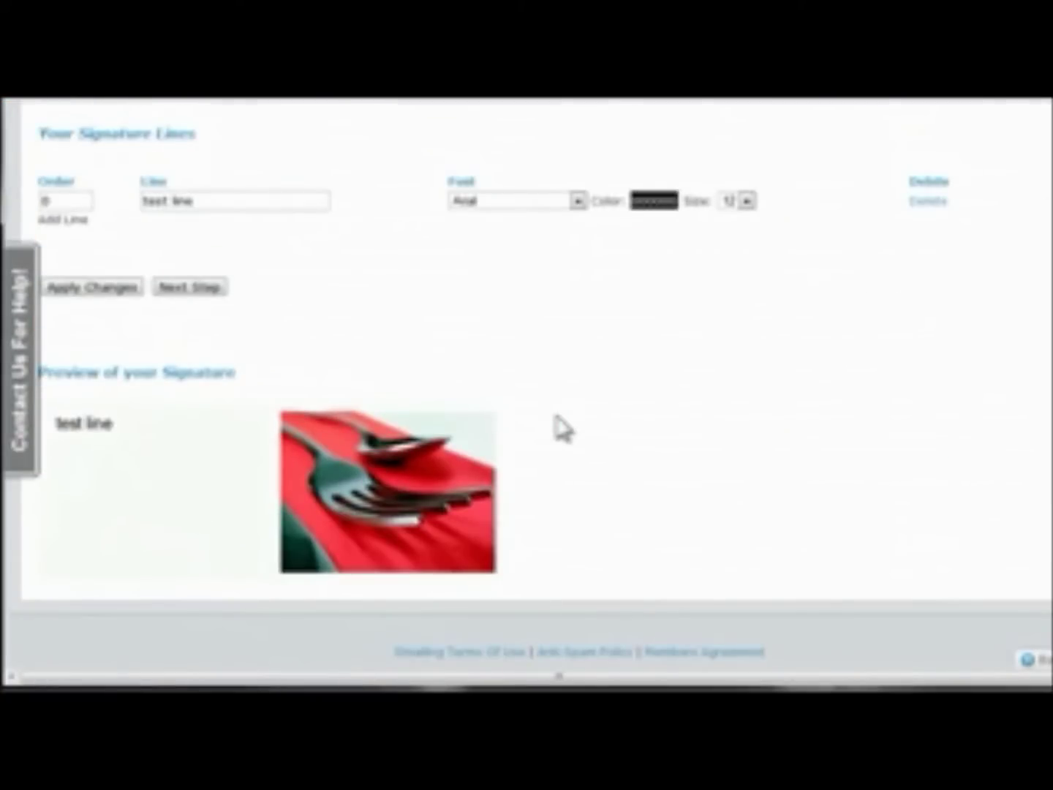
pyautogui.click(202, 291)
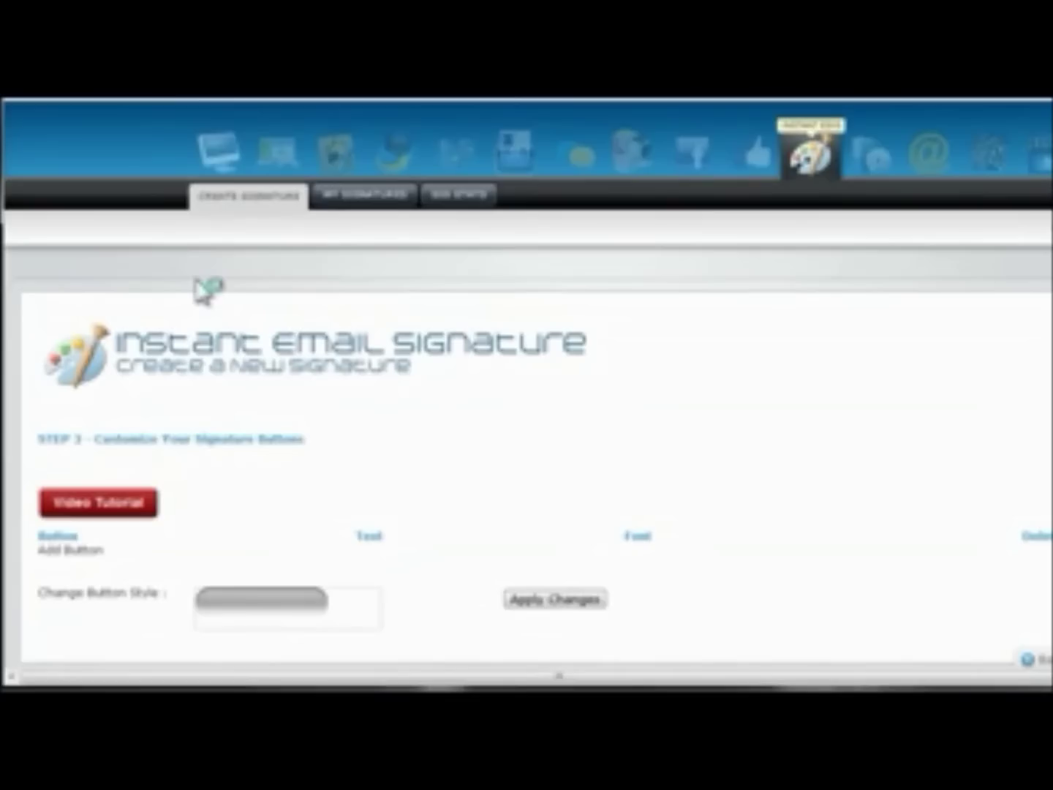
pyautogui.scroll(-3, 550, 457)
pyautogui.scroll(-1, 512, 458)
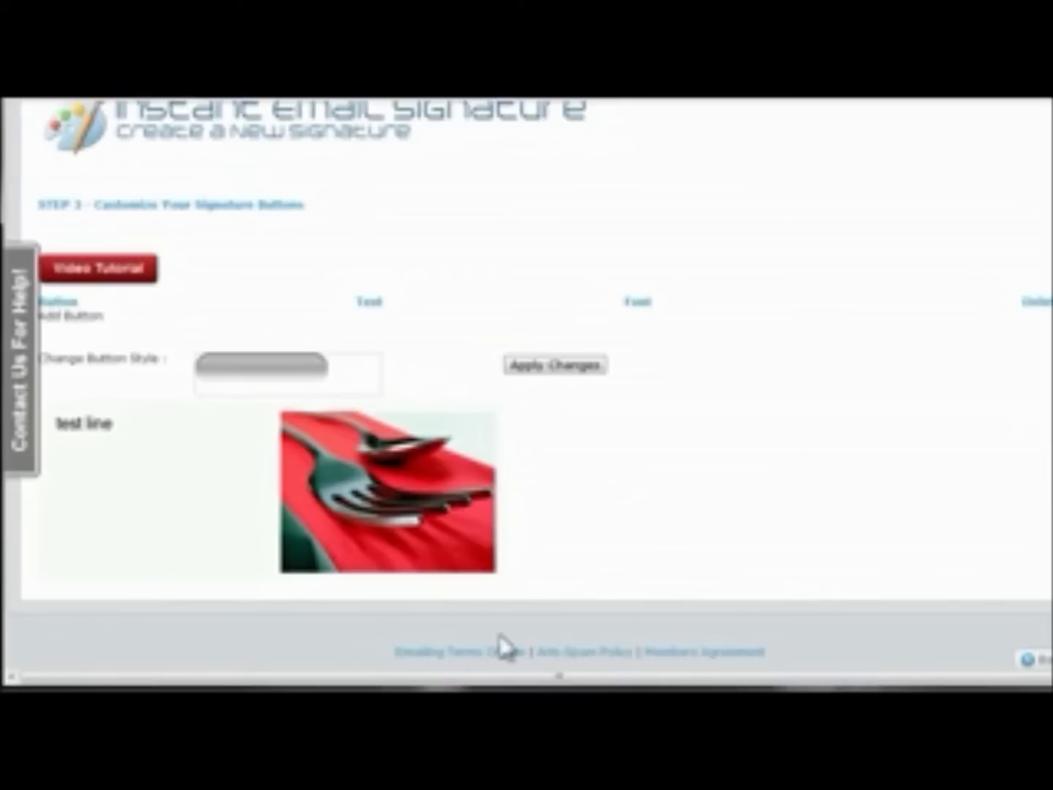
pyautogui.click(64, 320)
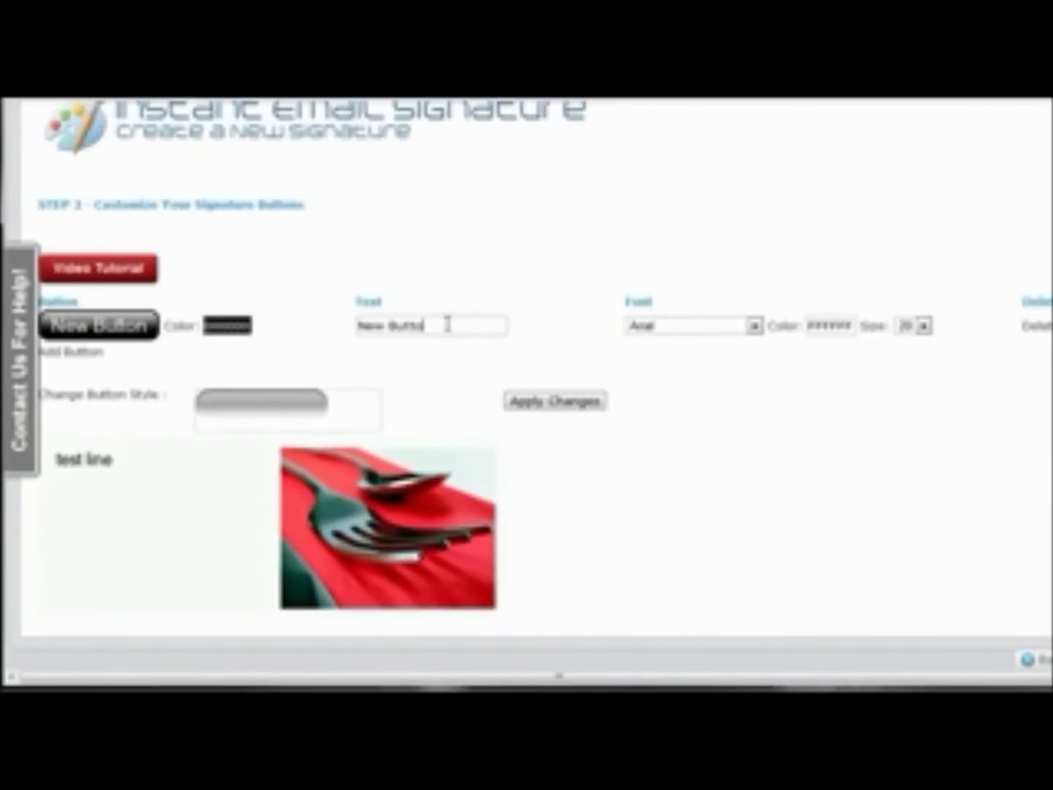
pyautogui.press('BackSpace')
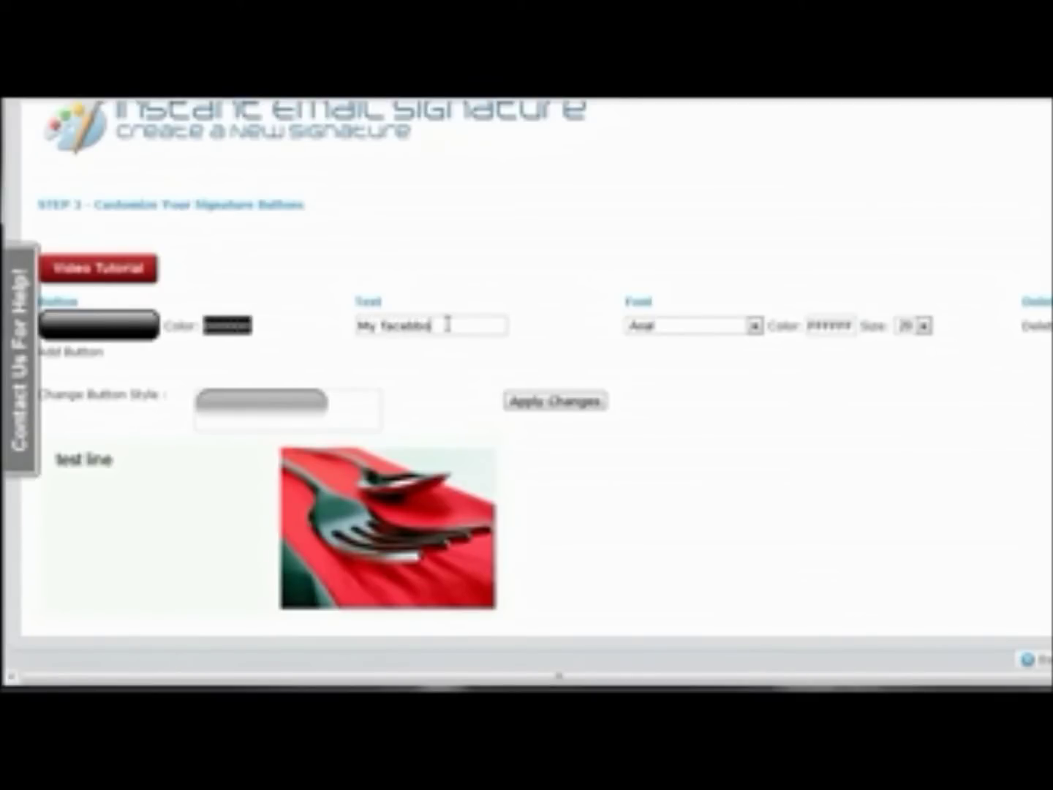
pyautogui.write('My facebook')
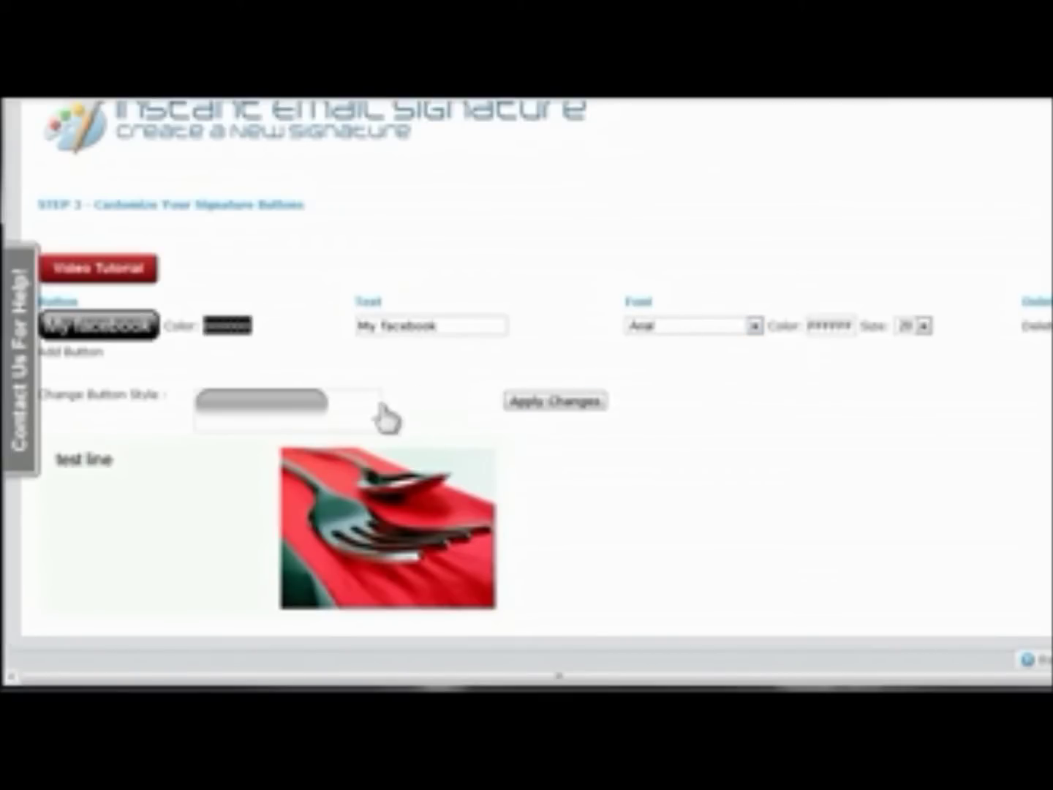
# Step: Check the available button styles, keep the current one and apply the button changes
pyautogui.click(302, 414)
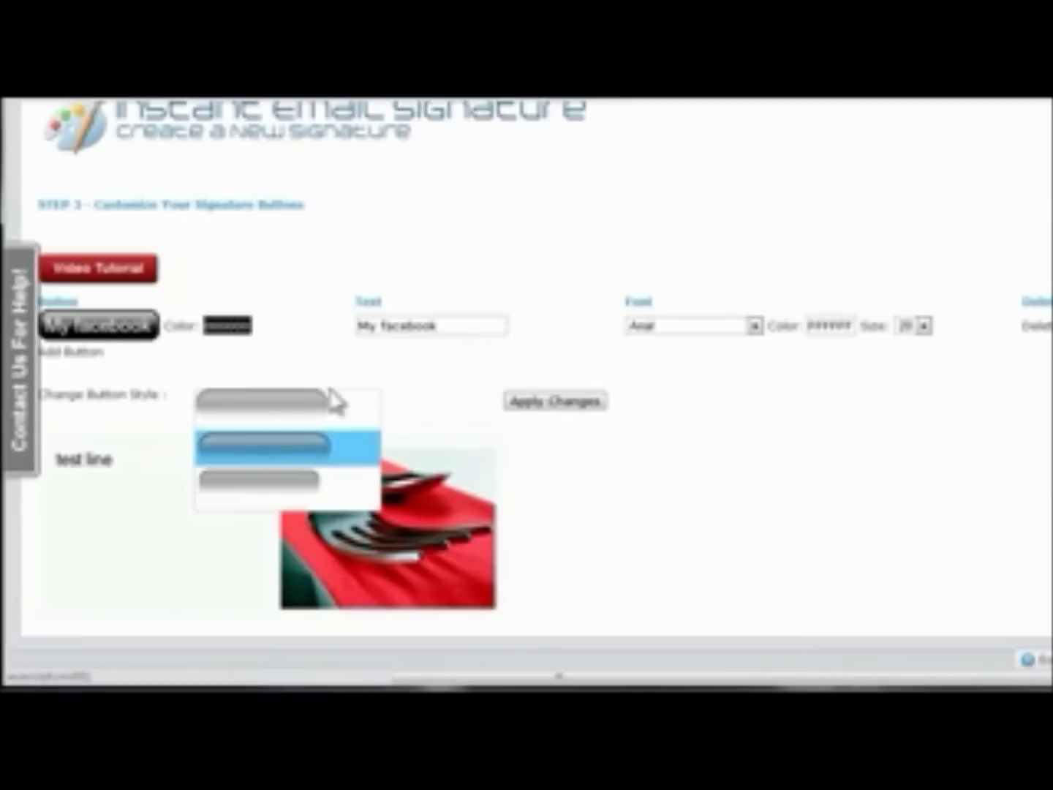
pyautogui.click(306, 414)
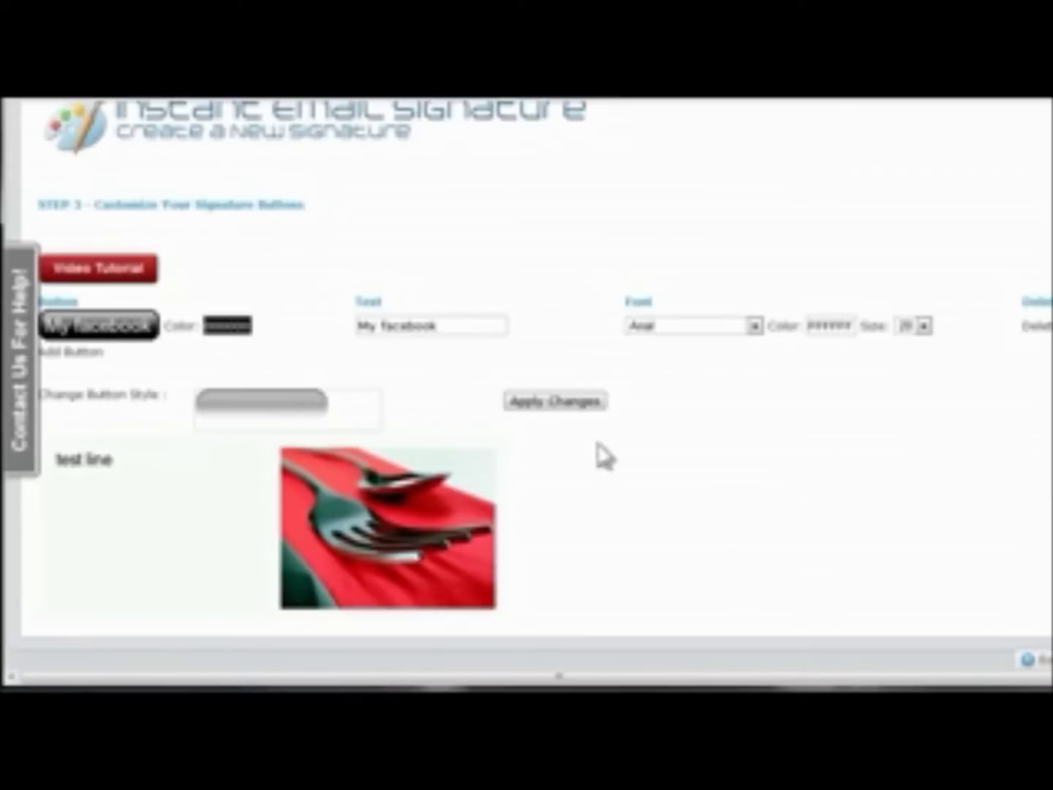
pyautogui.click(554, 401)
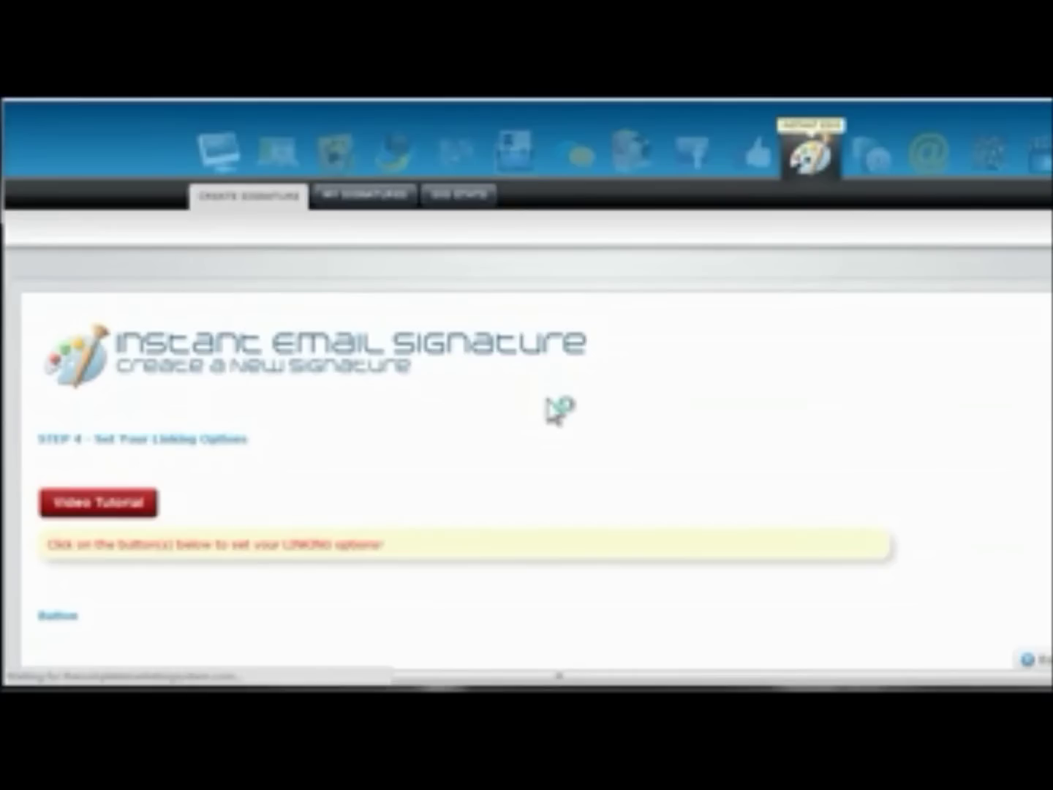
pyautogui.scroll(-5, 531, 426)
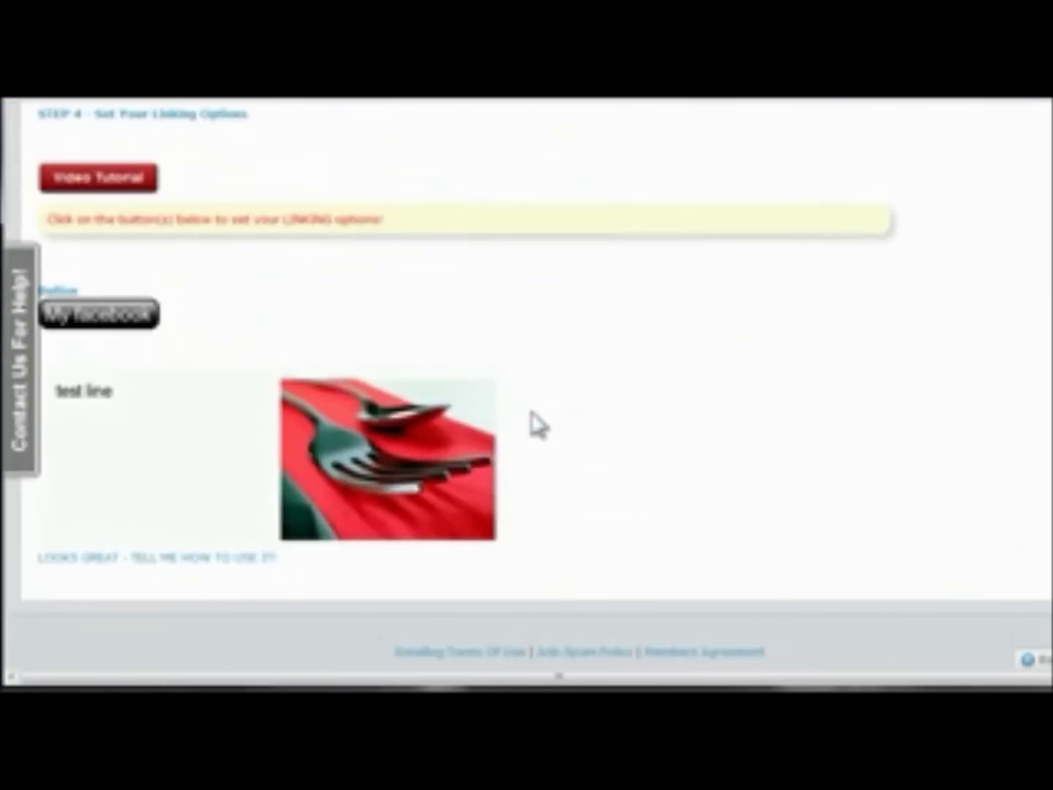
pyautogui.click(110, 326)
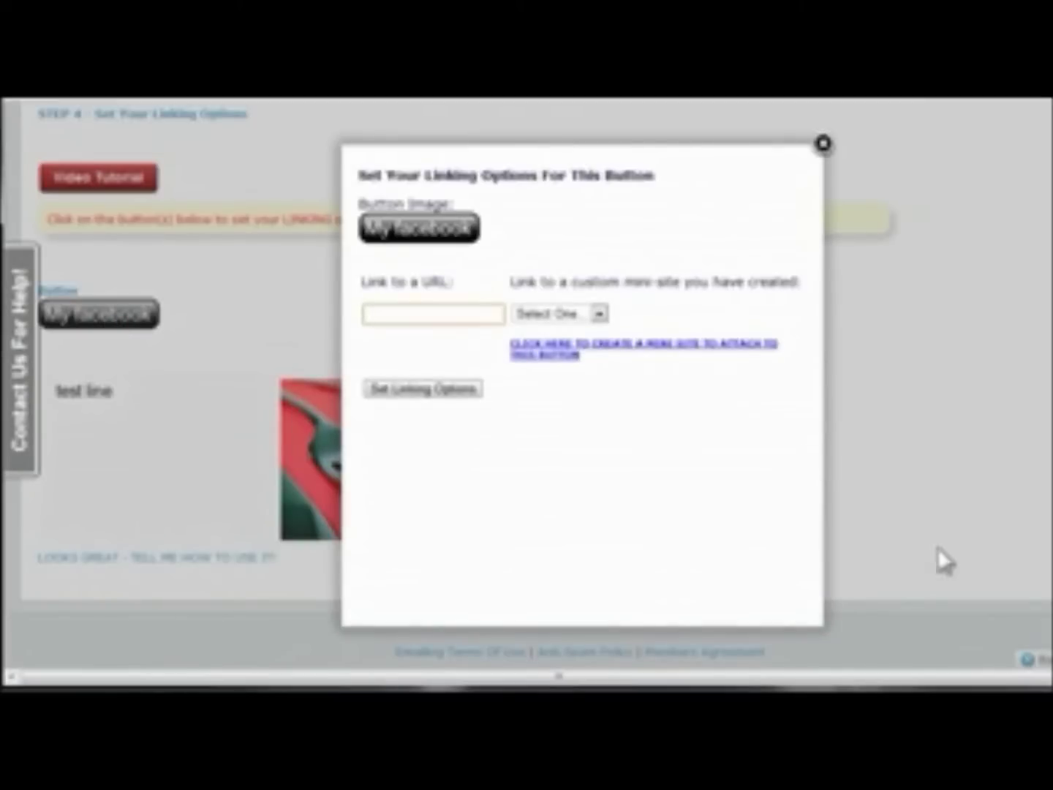
pyautogui.click(445, 313)
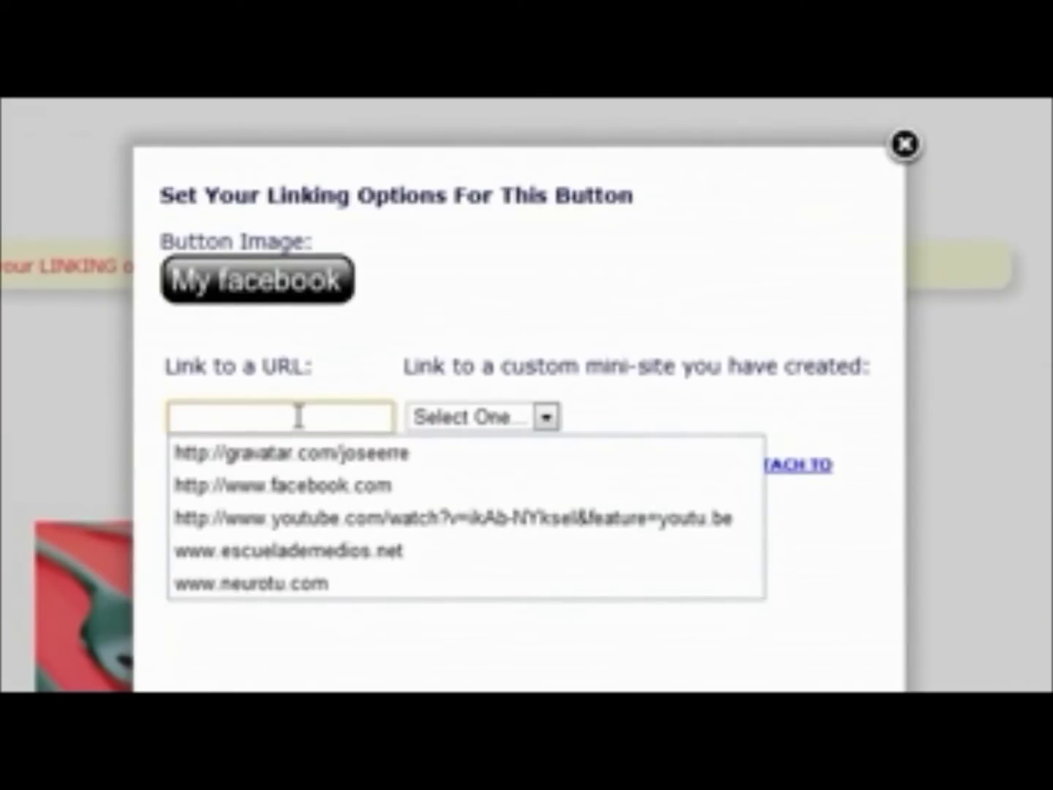
pyautogui.click(370, 484)
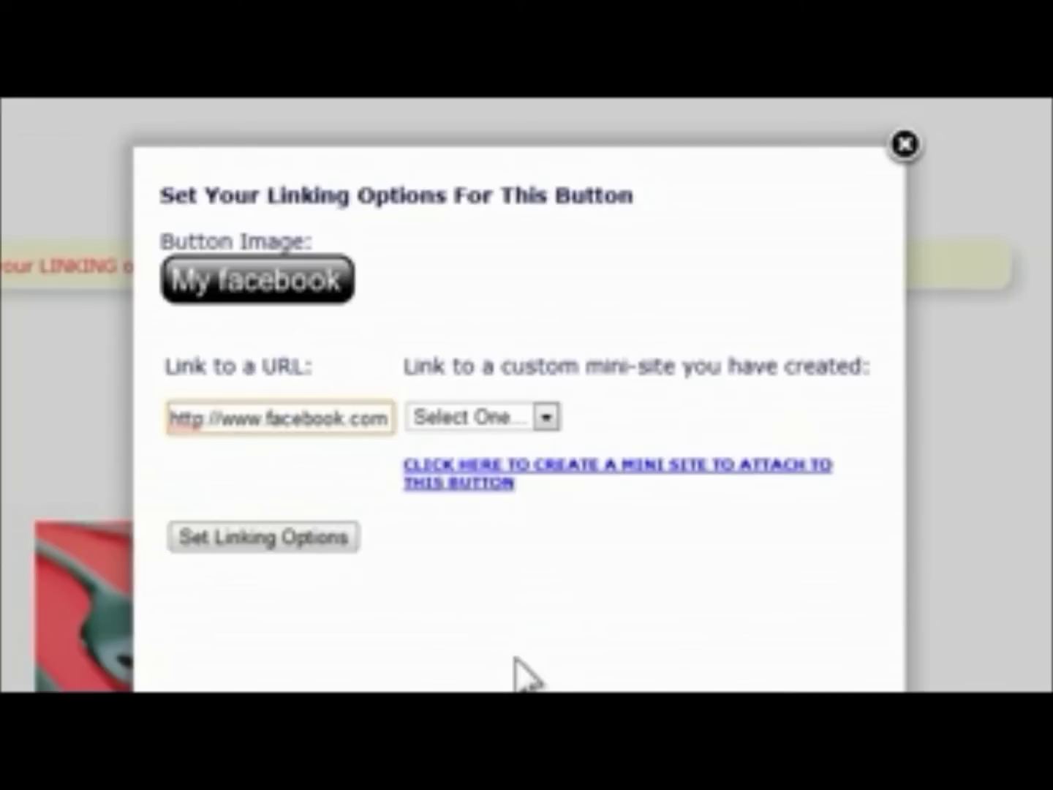
pyautogui.click(547, 418)
pyautogui.click(499, 444)
pyautogui.click(281, 541)
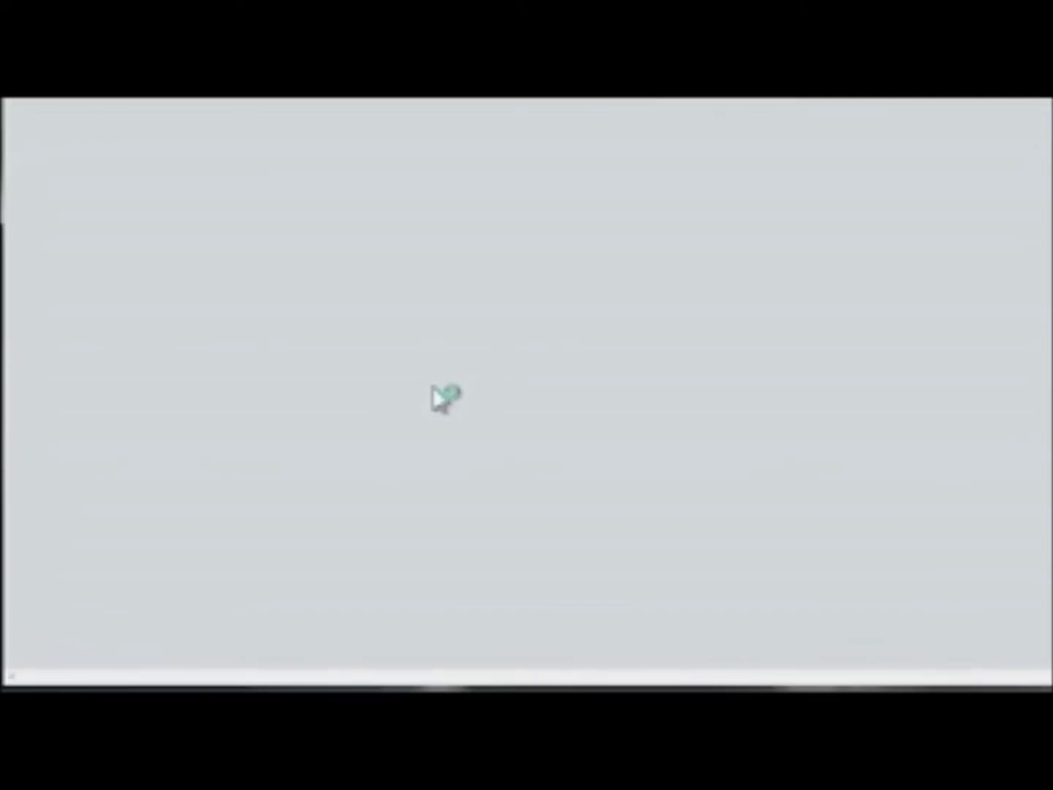
# Step: Accept the finished signature and open its publishing and installation instructions
pyautogui.scroll(-5, 443, 399)
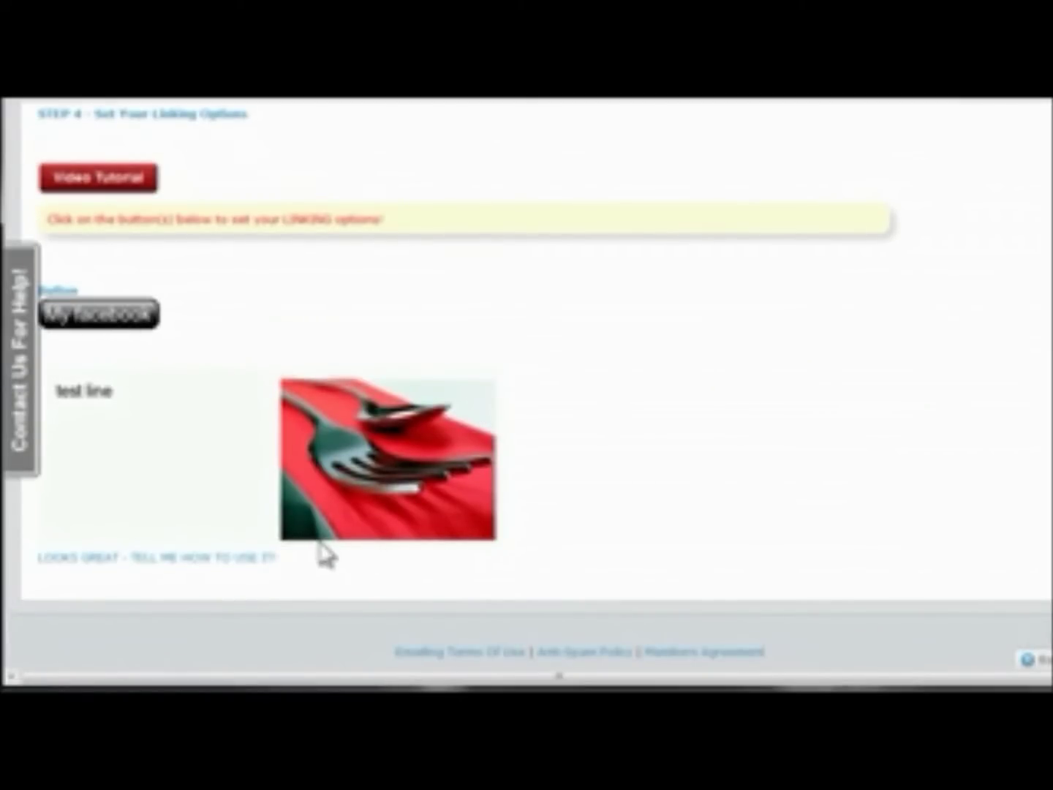
pyautogui.click(226, 559)
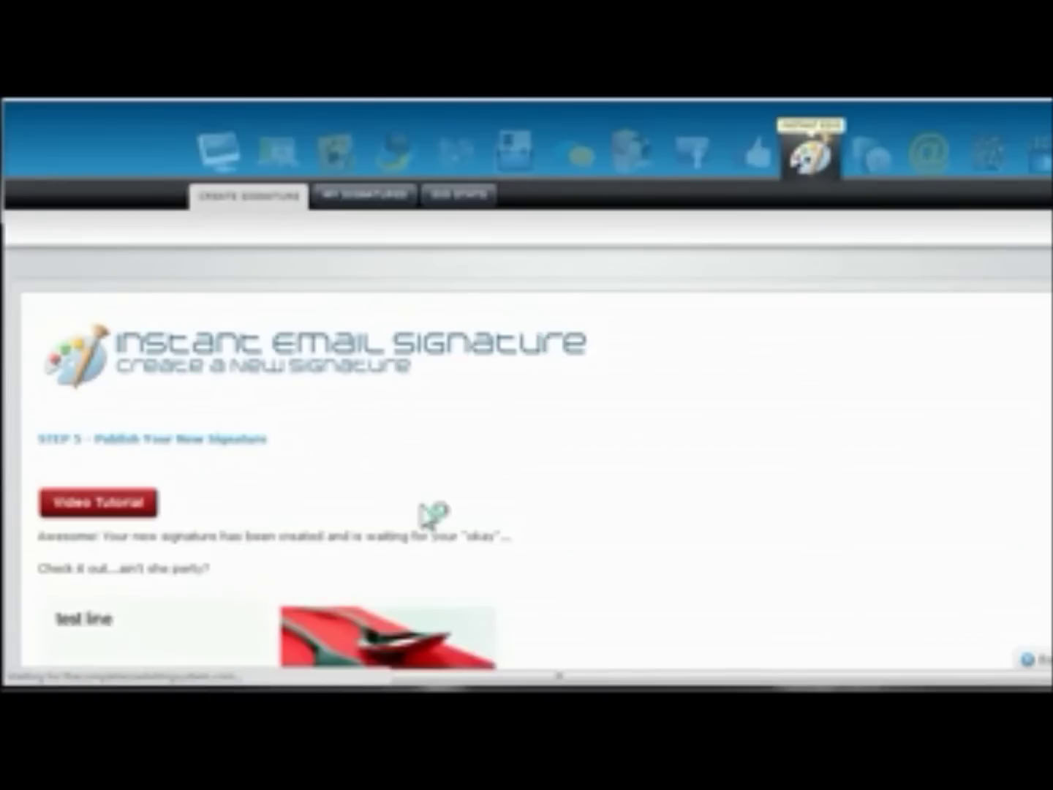
pyautogui.scroll(-5, 430, 513)
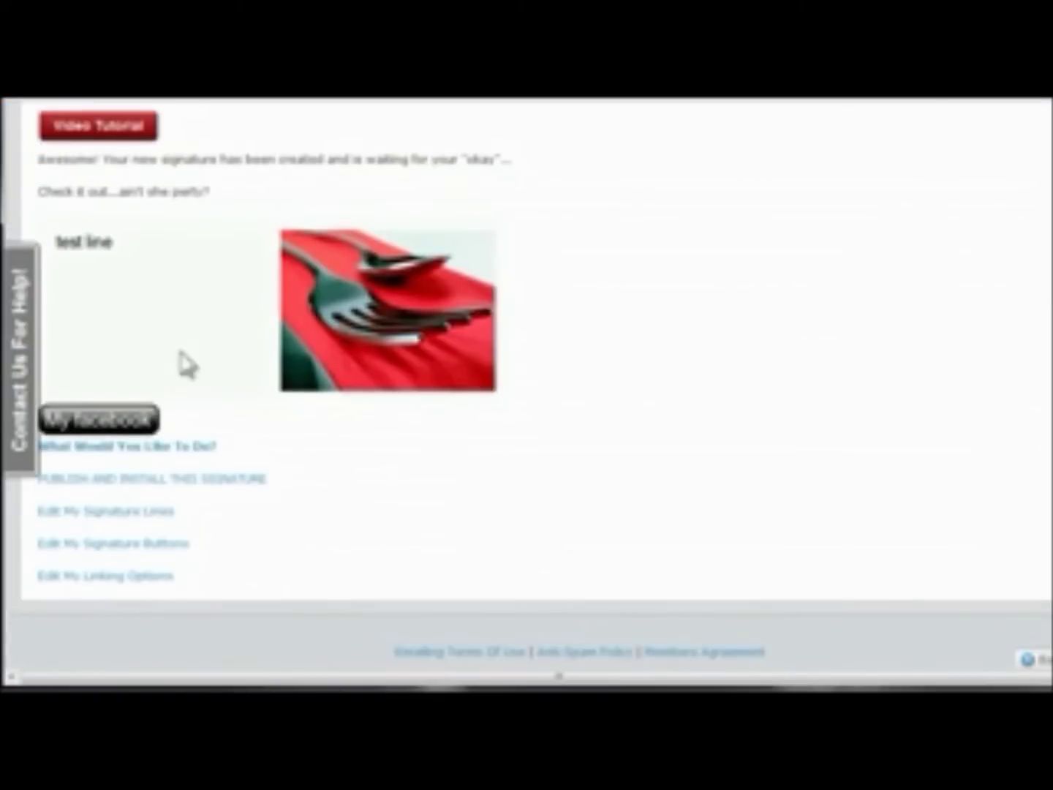
pyautogui.click(182, 480)
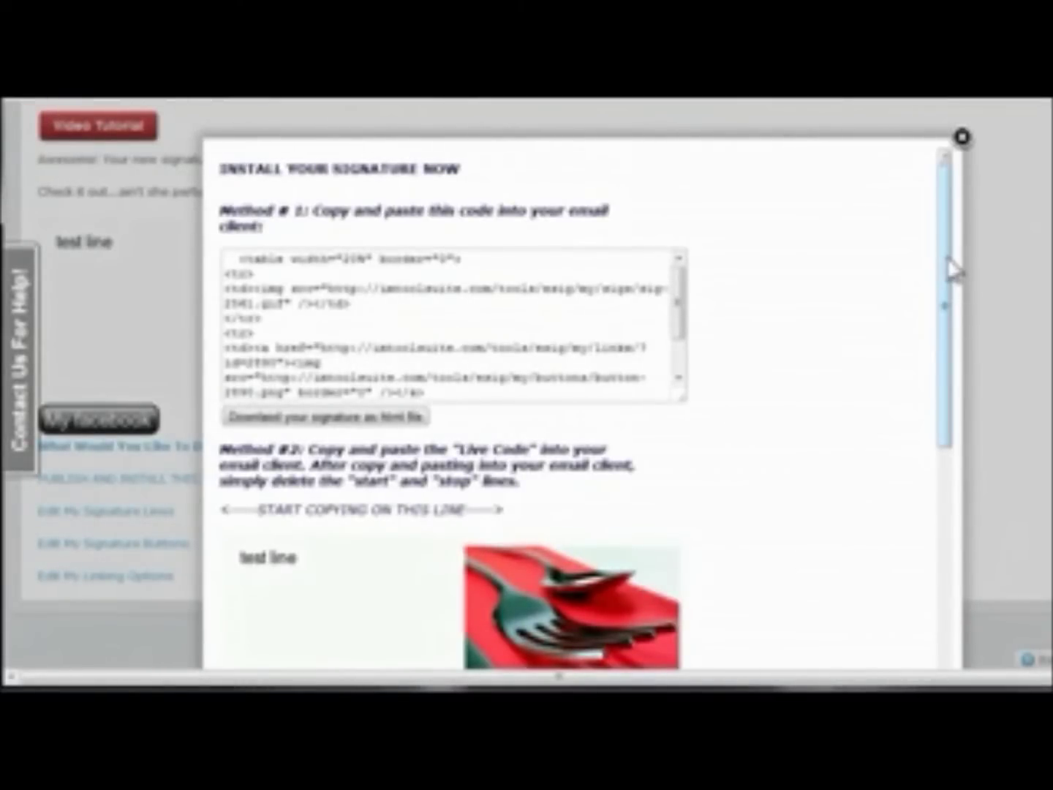
# Step: Review the two signature installation methods and the list of tutorials for the different email clients
pyautogui.moveTo(949, 263); pyautogui.dragTo(952, 541)
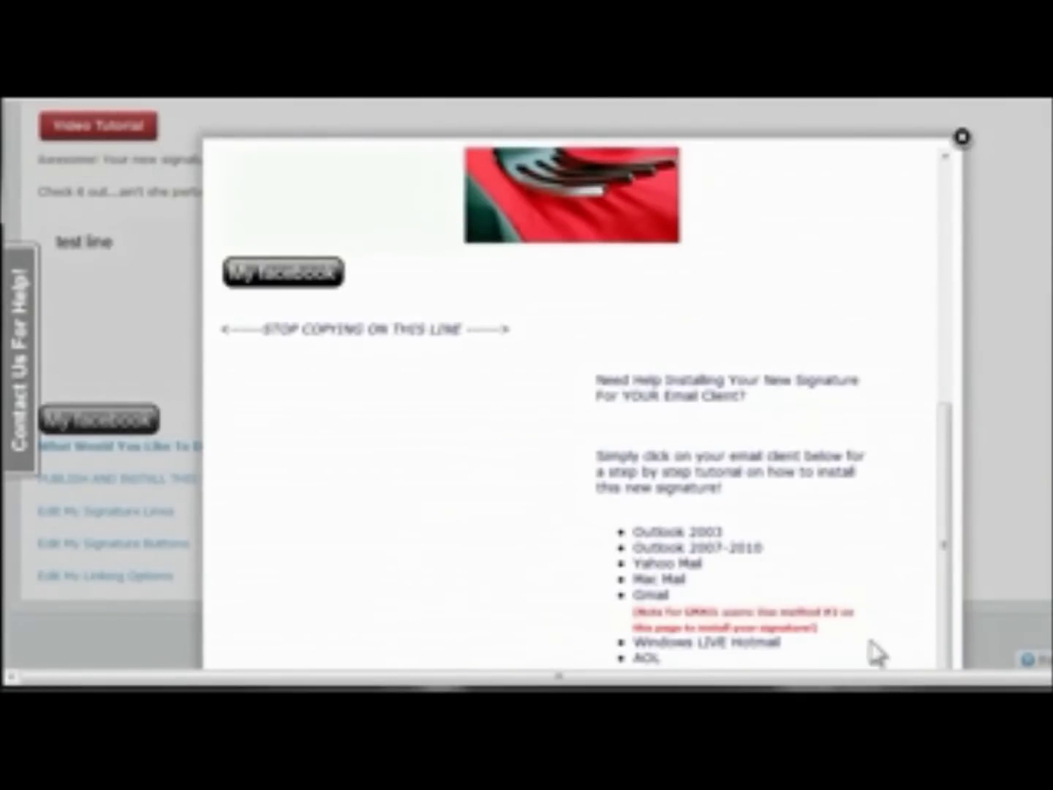
pyautogui.scroll(-1, 863, 512)
pyautogui.scroll(6, 863, 512)
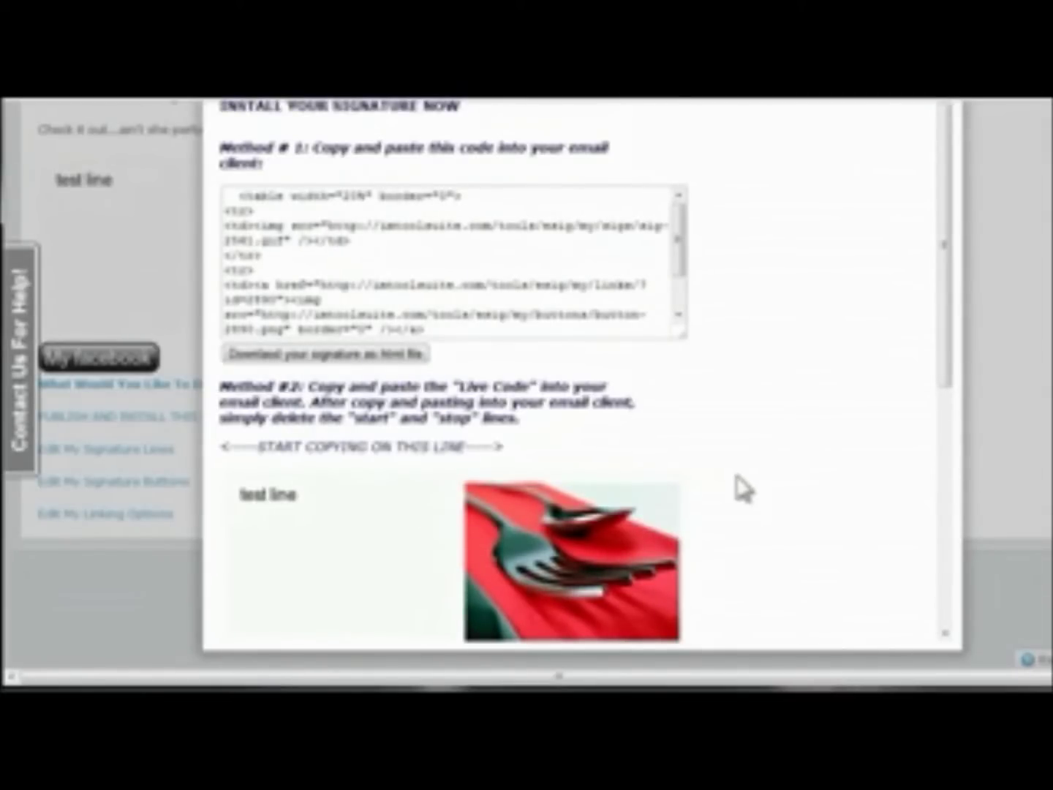
pyautogui.scroll(1, 742, 488)
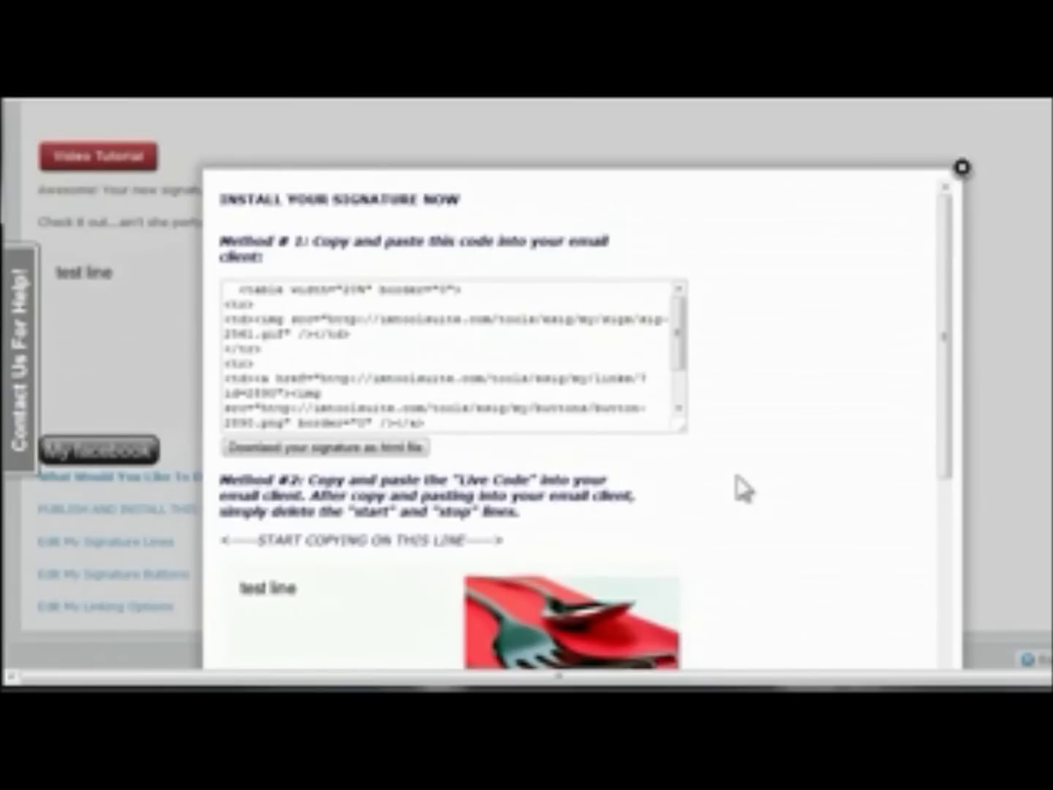
pyautogui.scroll(-7, 742, 489)
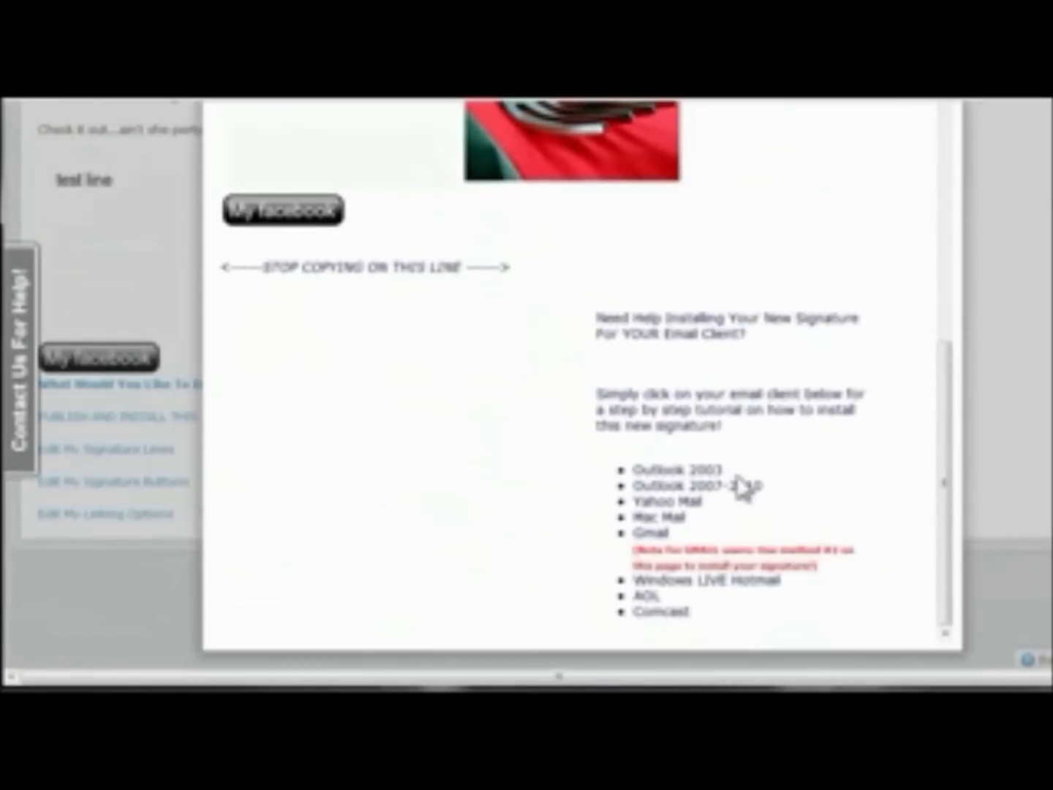
pyautogui.scroll(9, 741, 485)
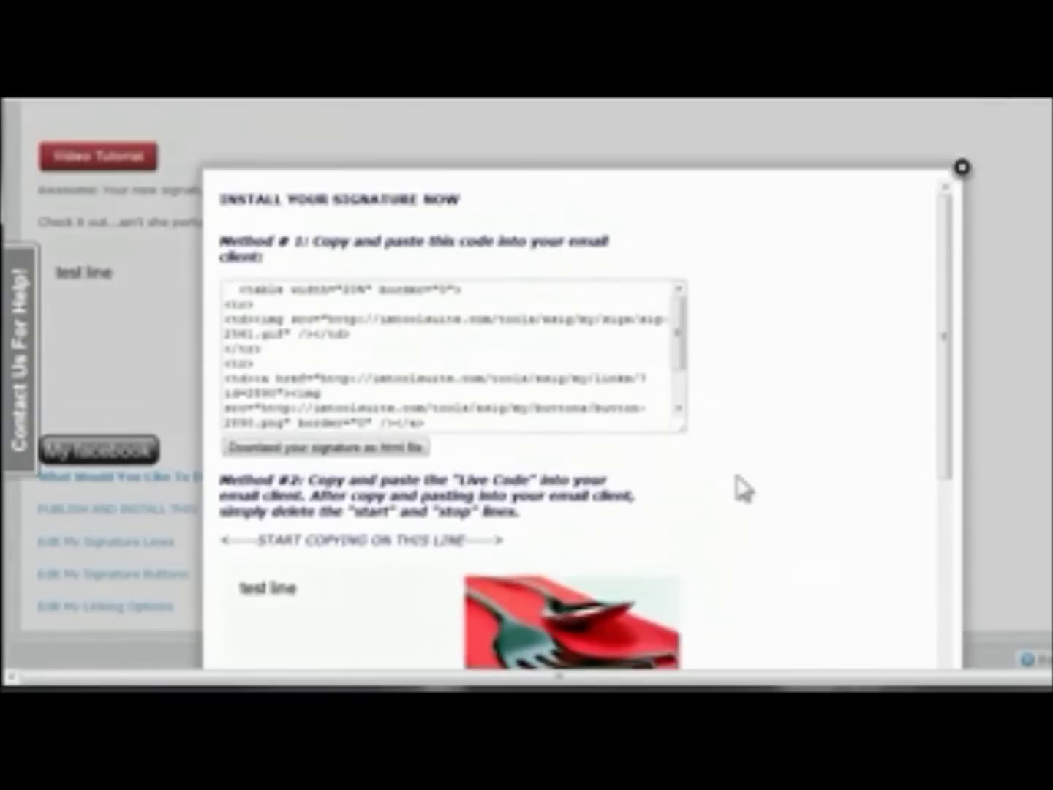